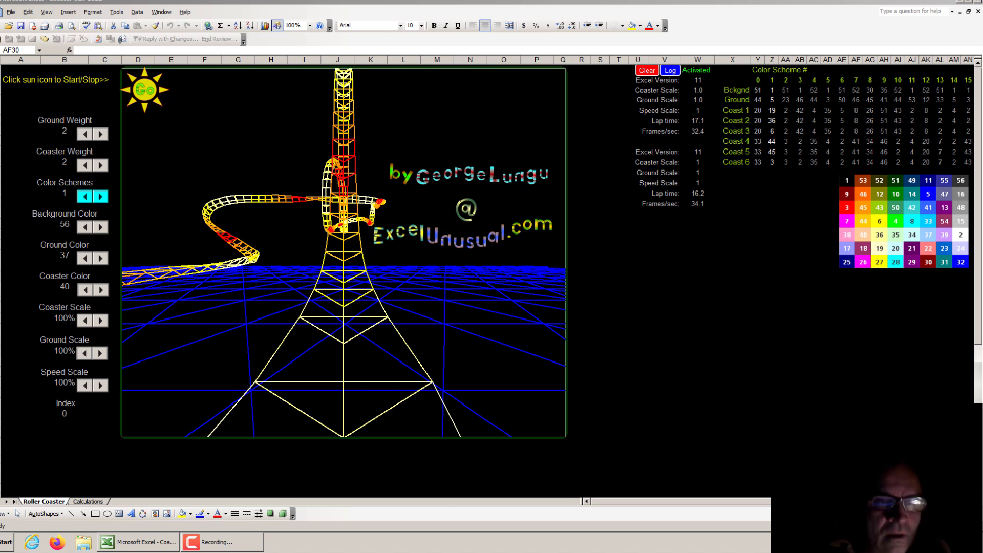
- Run the roller coaster animation for a lap and review the version and coaster scale in the newest log entry
{"action": "left_click", "coordinate": [141, 92]}
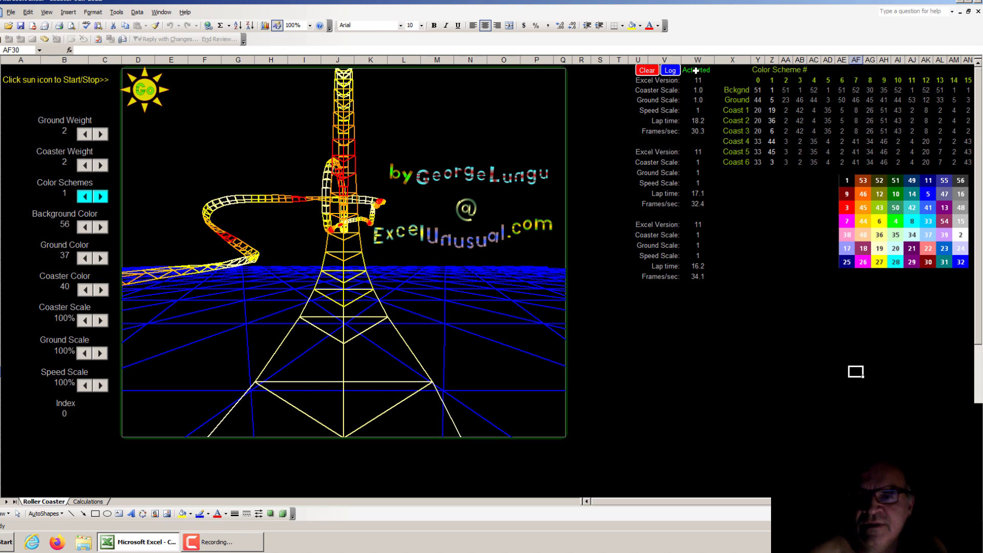
{"action": "left_click_drag", "start_coordinate": [646, 82], "coordinate": [683, 275]}
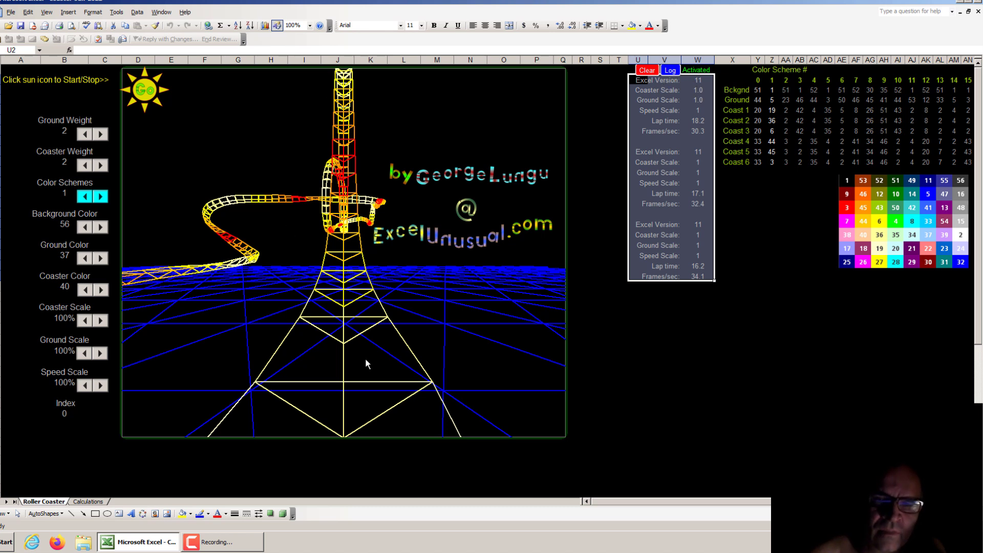
{"action": "left_click", "coordinate": [667, 82]}
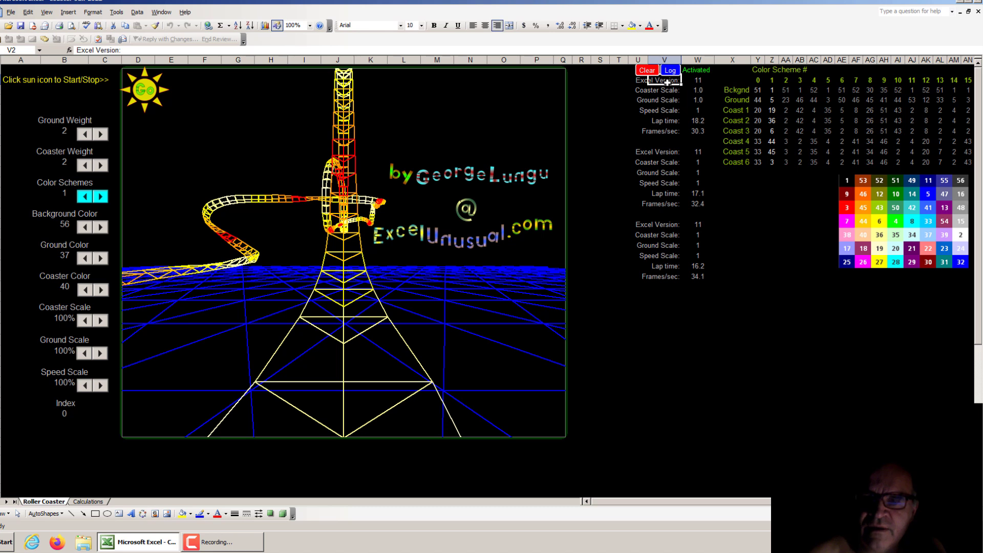
{"action": "left_click_drag", "start_coordinate": [649, 81], "coordinate": [658, 127]}
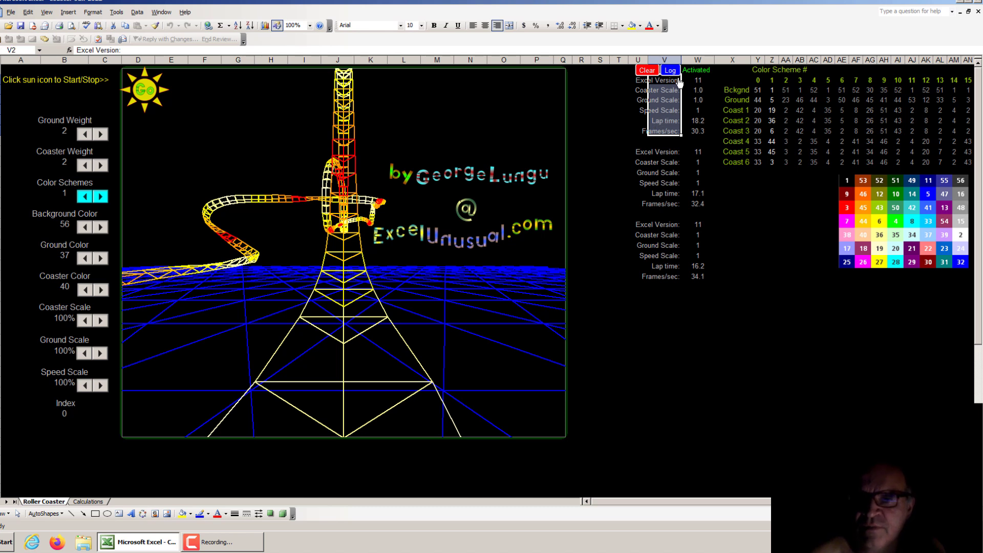
{"action": "left_click_drag", "start_coordinate": [682, 81], "coordinate": [666, 129]}
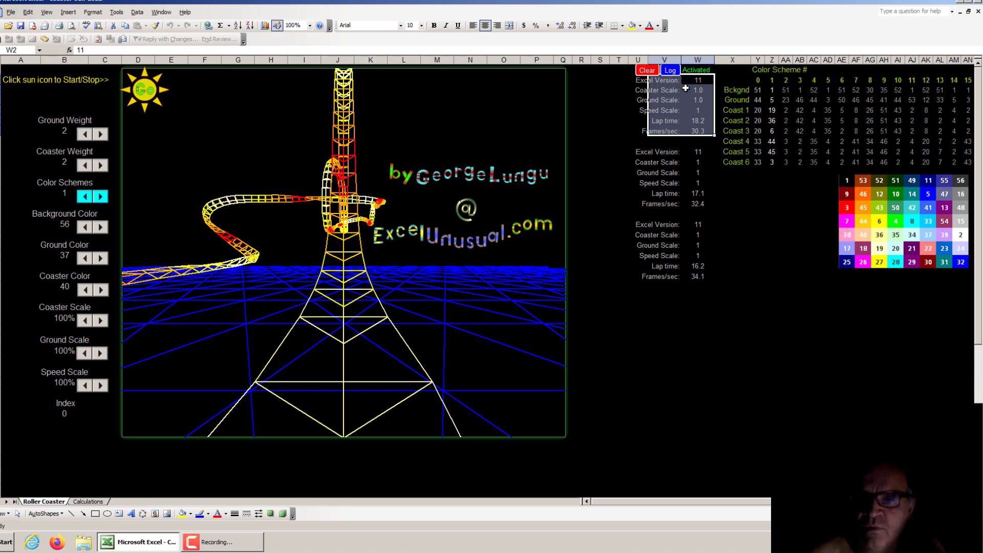
{"action": "left_click", "coordinate": [673, 81]}
{"action": "left_click", "coordinate": [691, 79]}
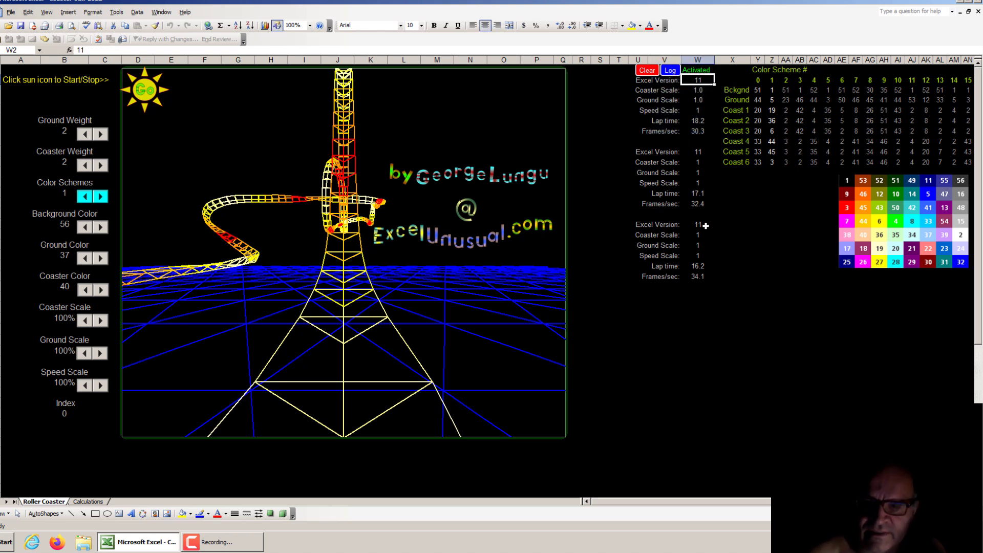
{"action": "left_click", "coordinate": [665, 91]}
{"action": "left_click", "coordinate": [695, 90]}
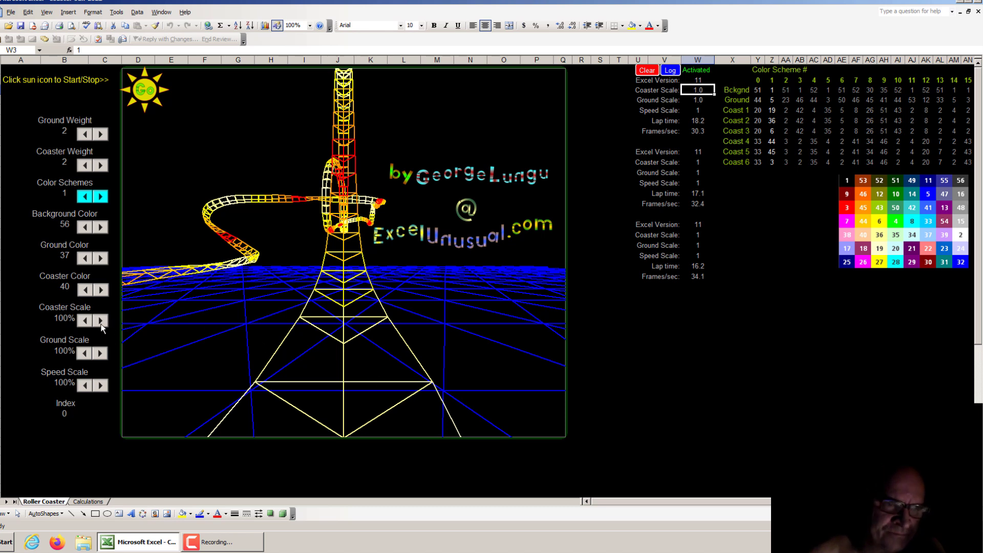
- Reduce the Coaster Scale in steps to 0%
{"action": "left_click", "coordinate": [101, 322]}
{"action": "left_click", "coordinate": [85, 321]}
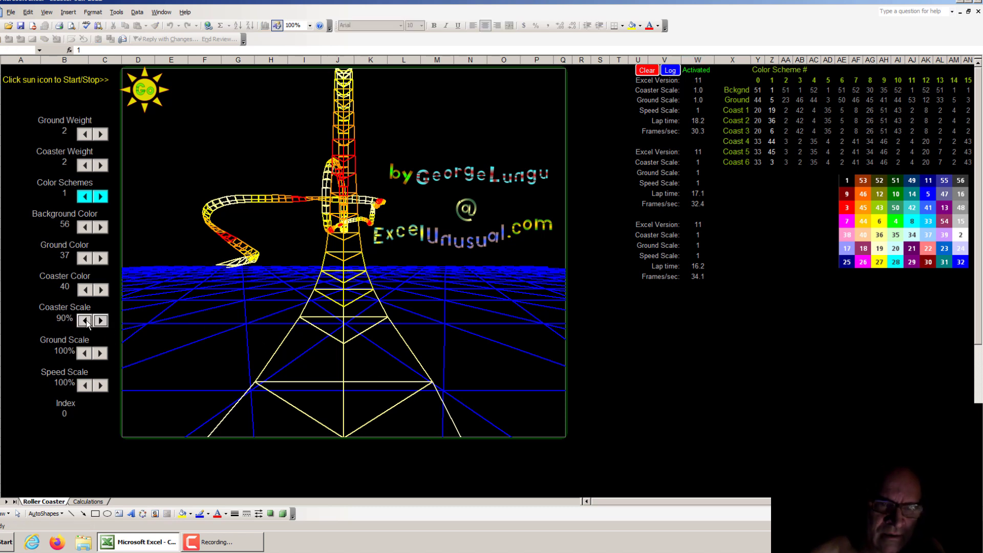
{"action": "left_click", "coordinate": [101, 320]}
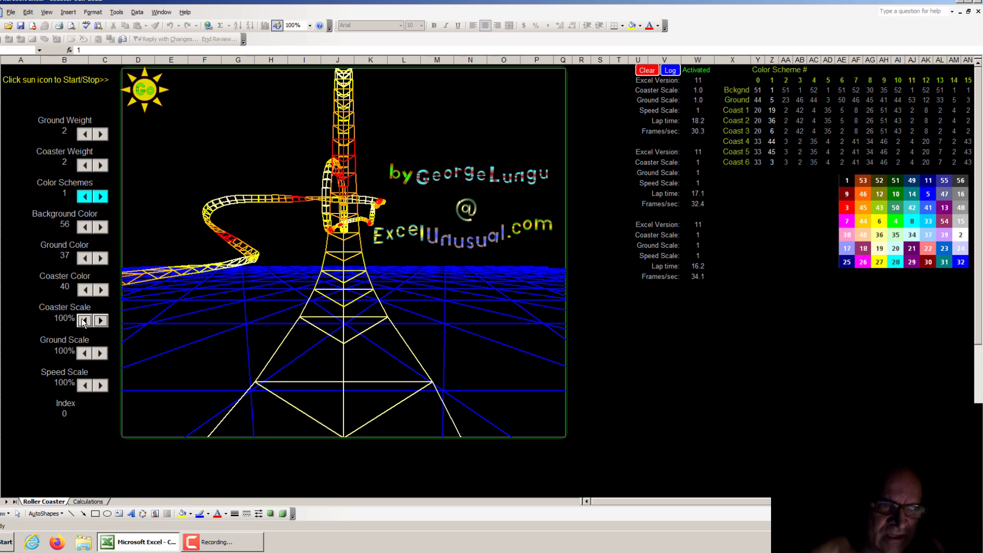
{"action": "left_click", "coordinate": [83, 320]}
{"action": "left_click", "coordinate": [83, 320]}
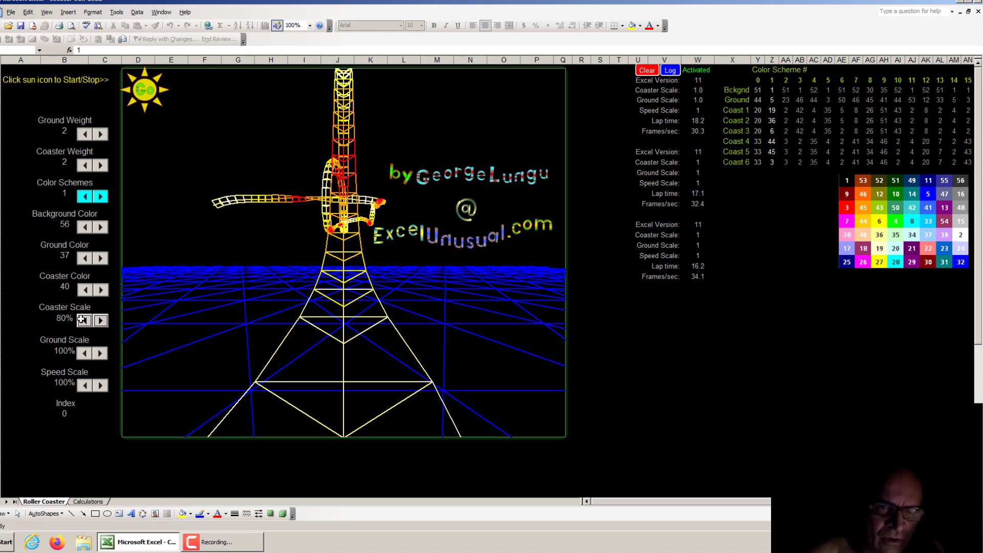
{"action": "left_click", "coordinate": [83, 320]}
{"action": "left_click", "coordinate": [83, 320]}
{"action": "left_click", "coordinate": [83, 319]}
{"action": "left_click", "coordinate": [83, 320]}
{"action": "left_click", "coordinate": [83, 320]}
{"action": "left_click", "coordinate": [83, 319]}
{"action": "left_click", "coordinate": [83, 320]}
{"action": "left_click", "coordinate": [83, 320]}
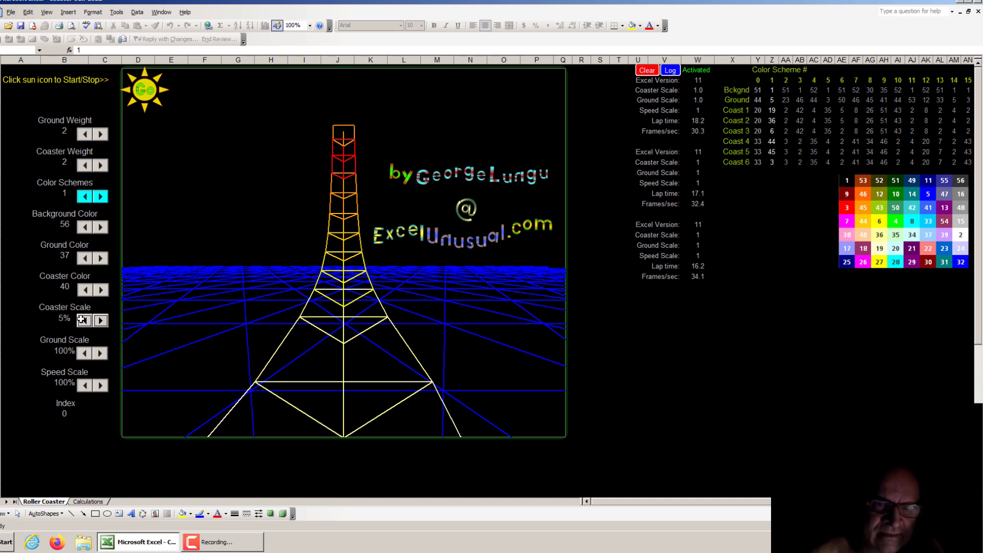
{"action": "left_click", "coordinate": [83, 320]}
{"action": "left_click", "coordinate": [88, 323]}
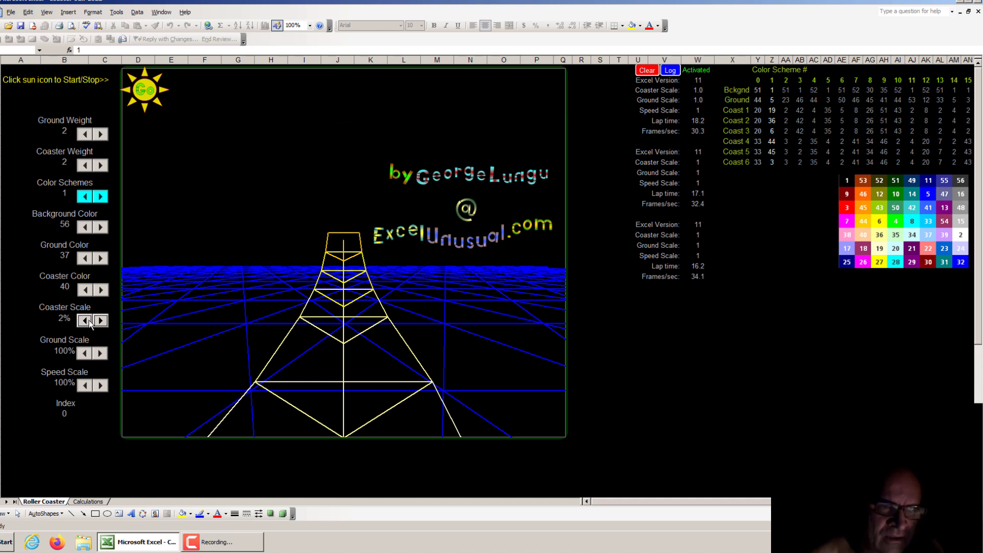
{"action": "left_click", "coordinate": [100, 321]}
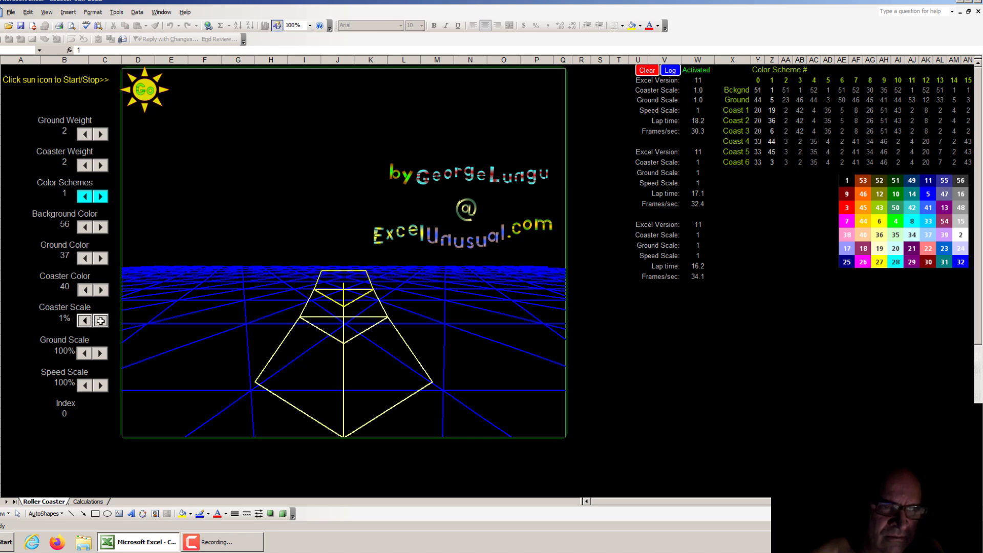
{"action": "left_click", "coordinate": [84, 321]}
{"action": "double_click", "coordinate": [99, 320]}
{"action": "left_click", "coordinate": [85, 320]}
{"action": "left_click", "coordinate": [84, 320]}
{"action": "left_click", "coordinate": [85, 320]}
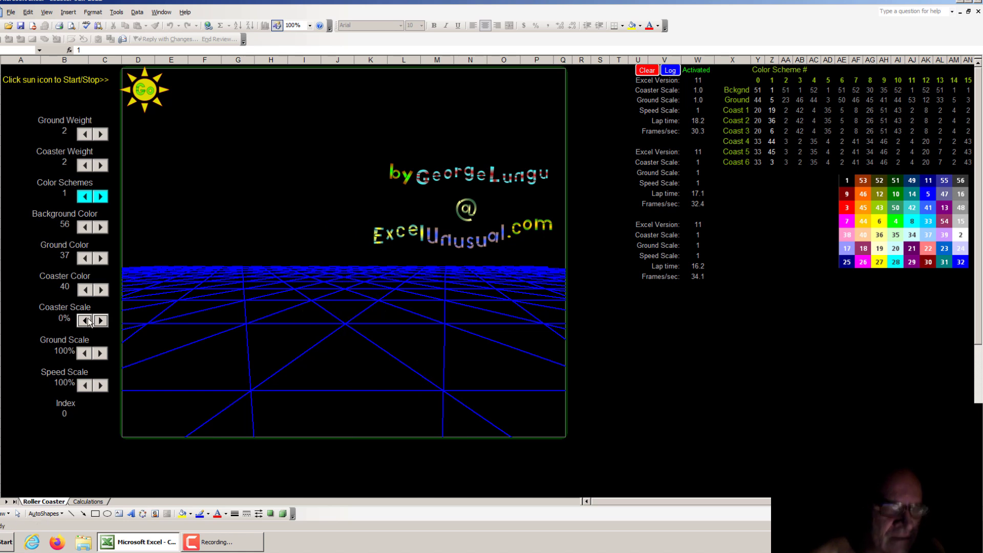
- Format the Coaster Scale value cell as a percentage with one decimal place
{"action": "left_click", "coordinate": [57, 315]}
{"action": "left_click", "coordinate": [92, 12]}
{"action": "left_click", "coordinate": [105, 23]}
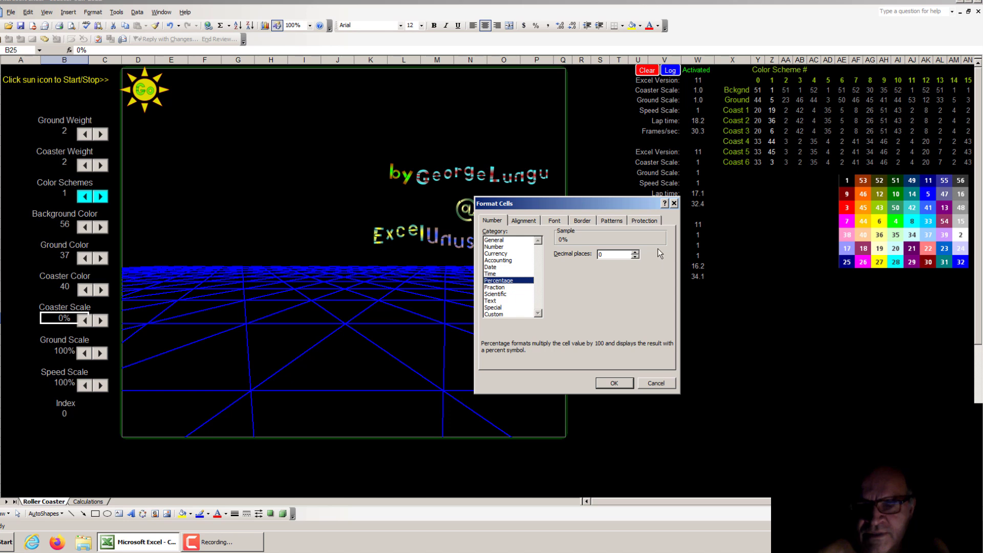
{"action": "left_click", "coordinate": [635, 253]}
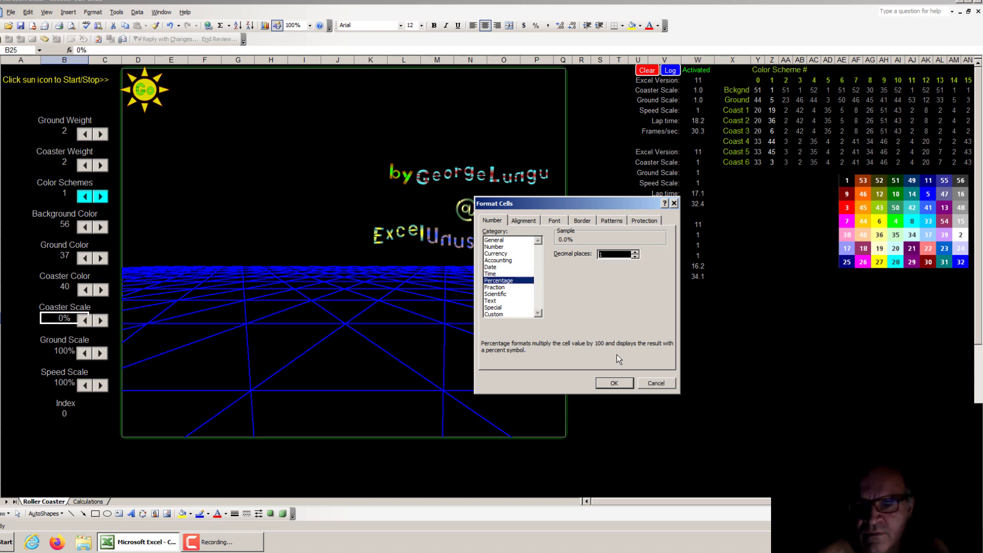
{"action": "left_click", "coordinate": [614, 384]}
{"action": "left_click", "coordinate": [674, 379]}
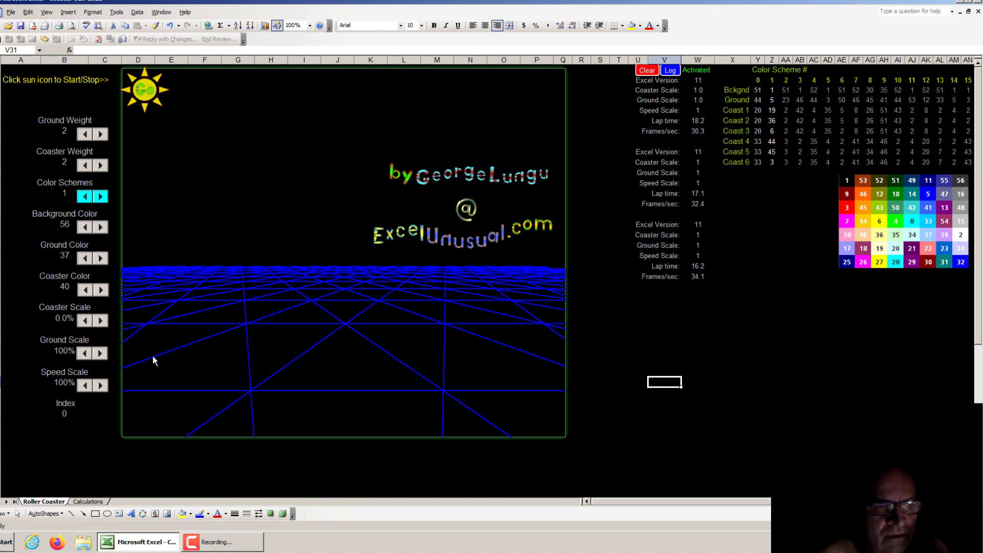
- Vary the Coaster Scale near its minimum and set it to 5.0%
{"action": "left_click", "coordinate": [101, 320]}
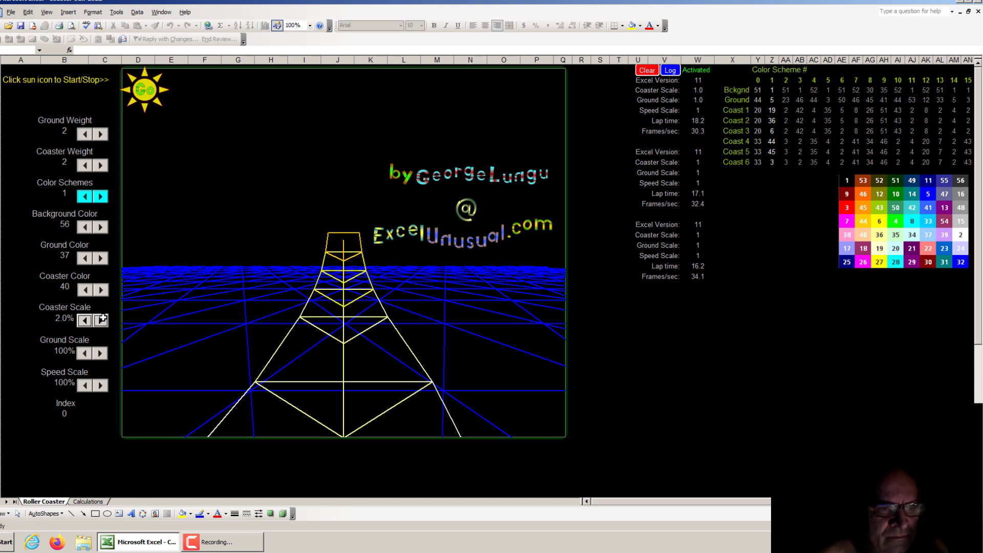
{"action": "left_click", "coordinate": [84, 319]}
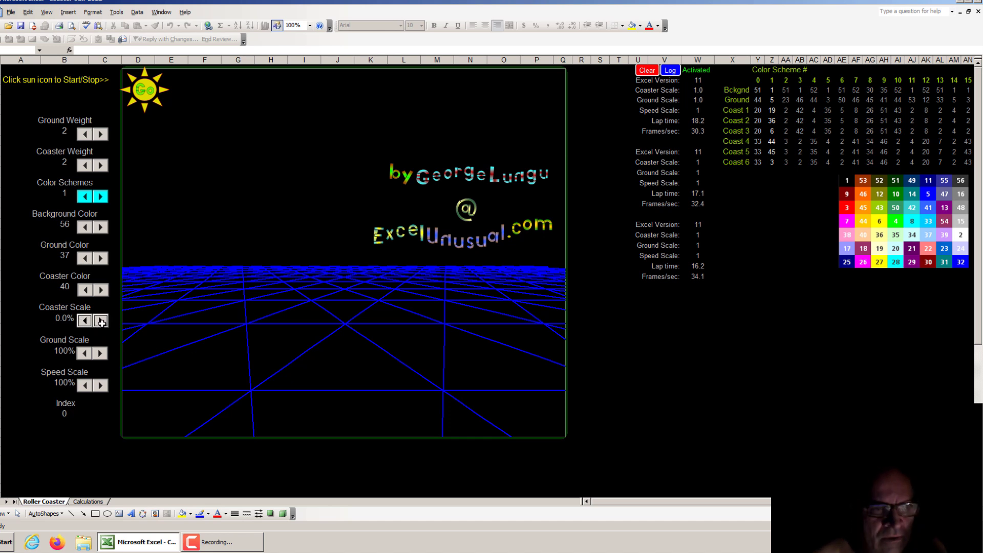
{"action": "left_click", "coordinate": [101, 320]}
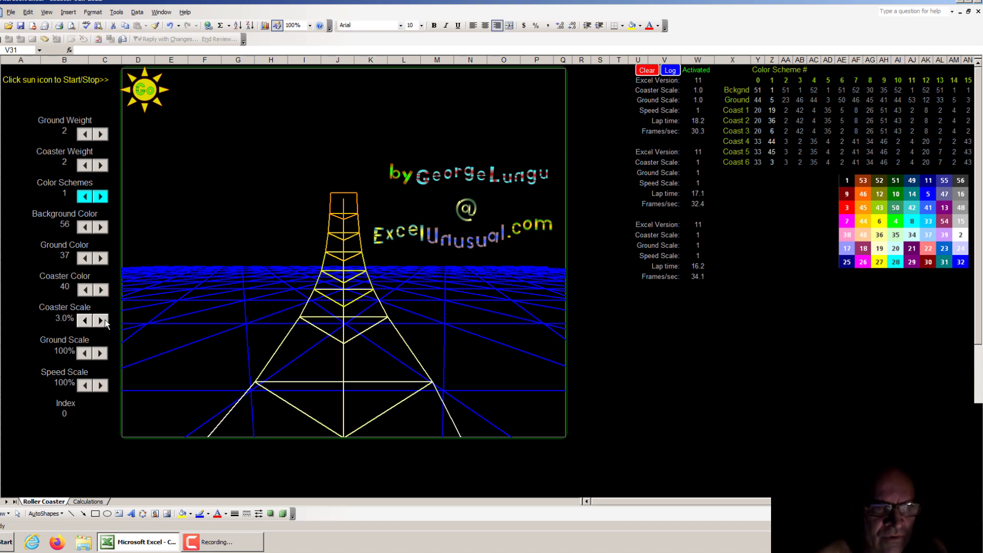
{"action": "left_click", "coordinate": [104, 321]}
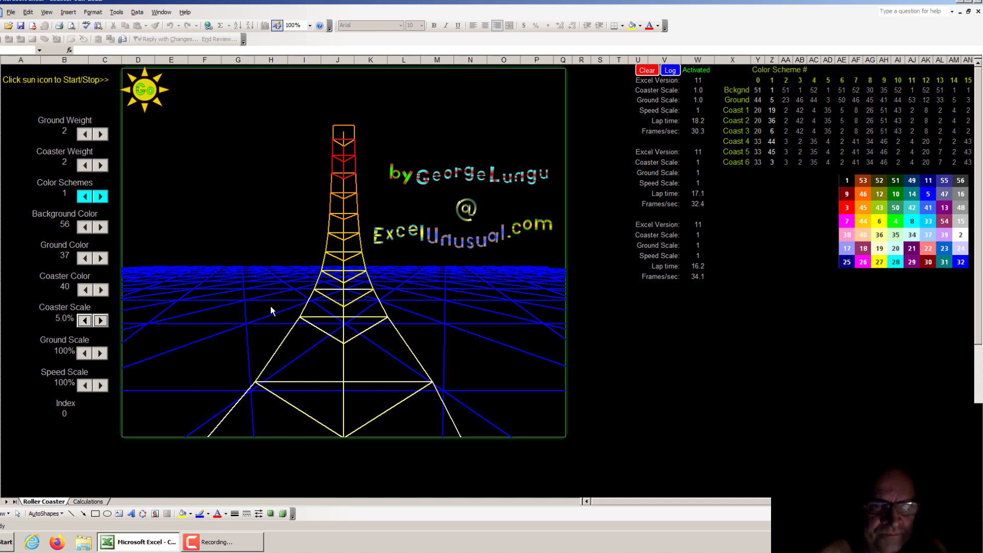
- Run the coaster ride and change the Coaster Scale to 2.0% during the lap
{"action": "left_click", "coordinate": [156, 102]}
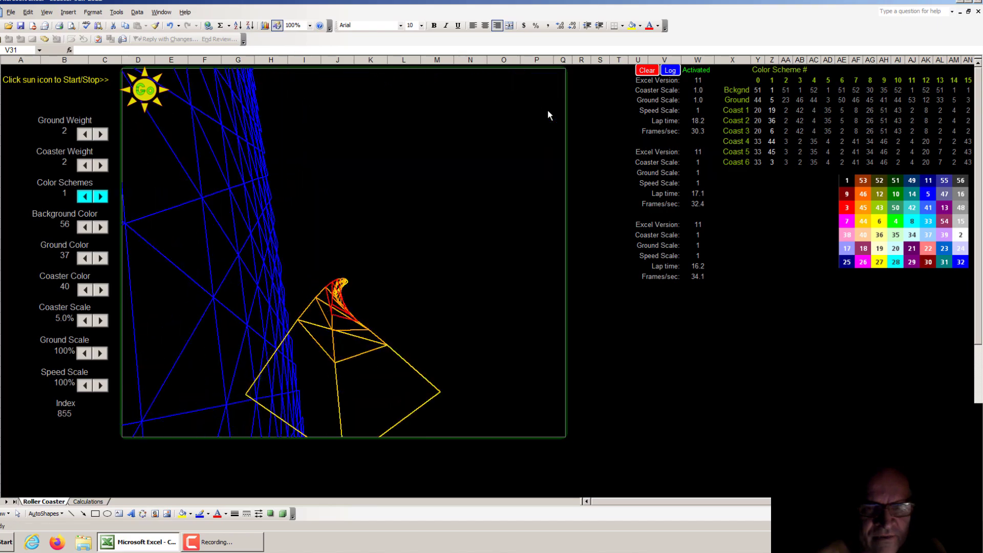
{"action": "left_click", "coordinate": [86, 320]}
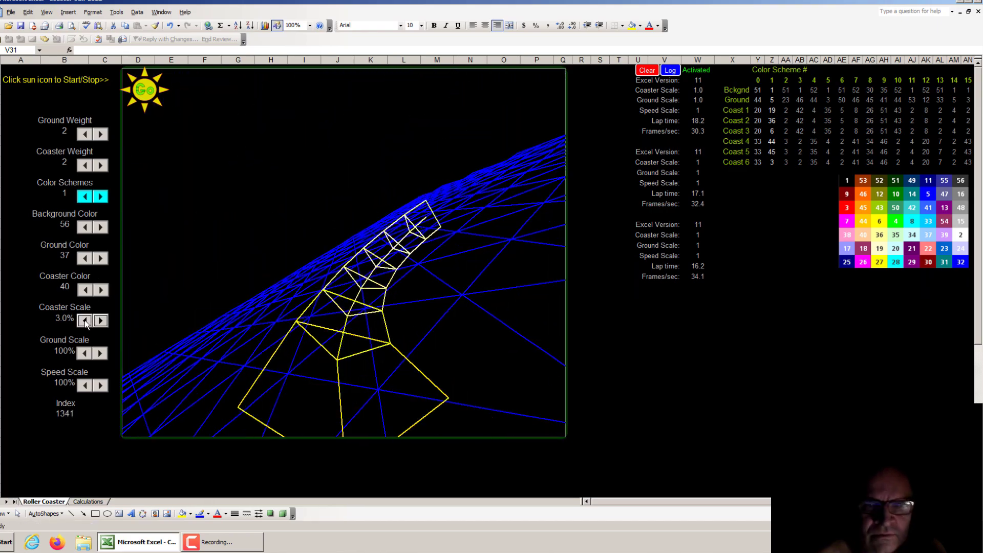
{"action": "left_click", "coordinate": [85, 321]}
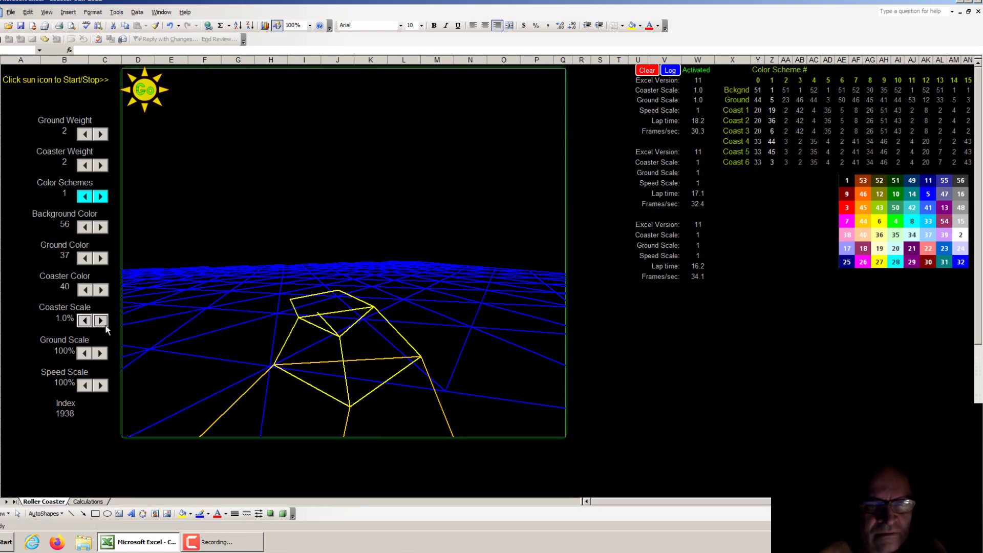
{"action": "left_click", "coordinate": [105, 323]}
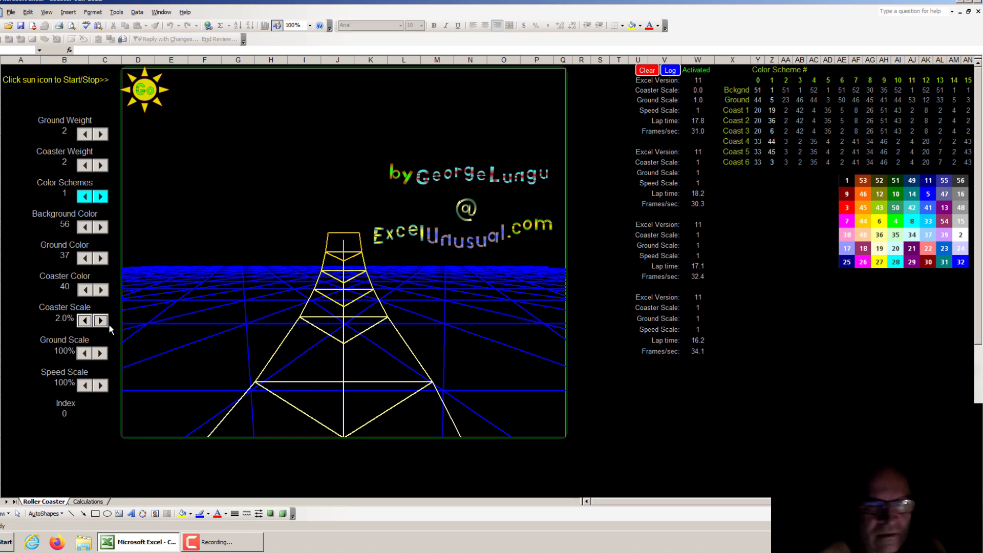
- Log a short, manually stopped ride at 10.0% Coaster Scale and check the entry's ground and speed scale values
{"action": "left_click", "coordinate": [100, 320]}
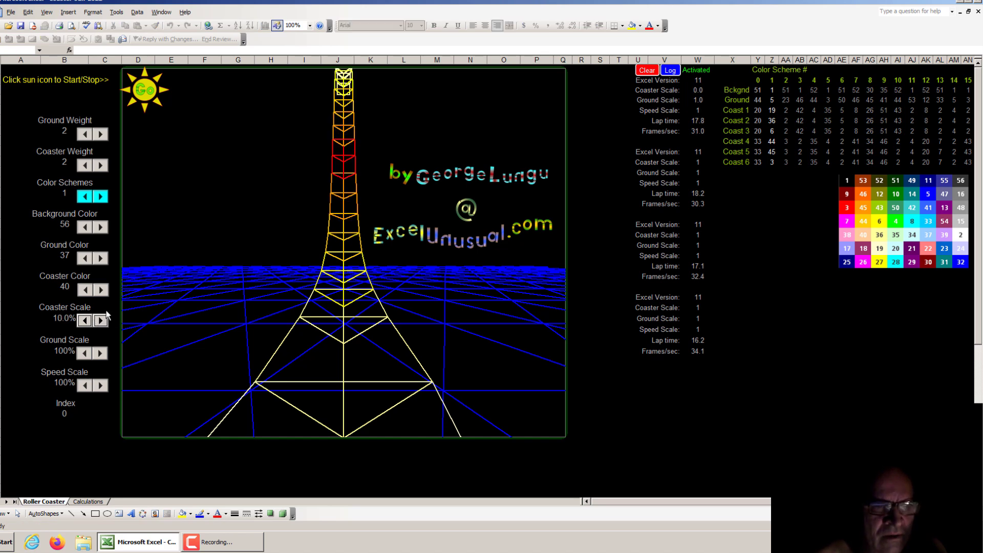
{"action": "left_click", "coordinate": [149, 97]}
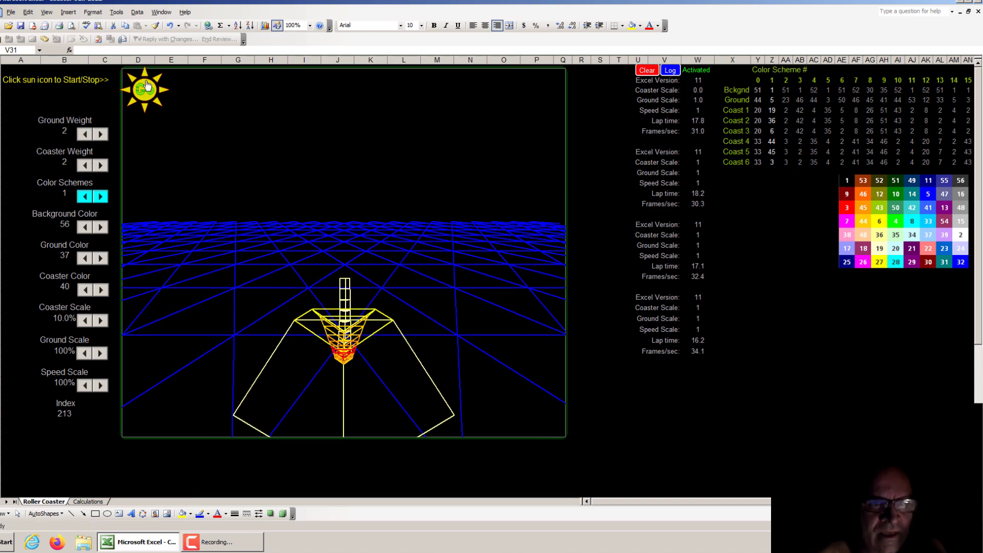
{"action": "left_click", "coordinate": [147, 97]}
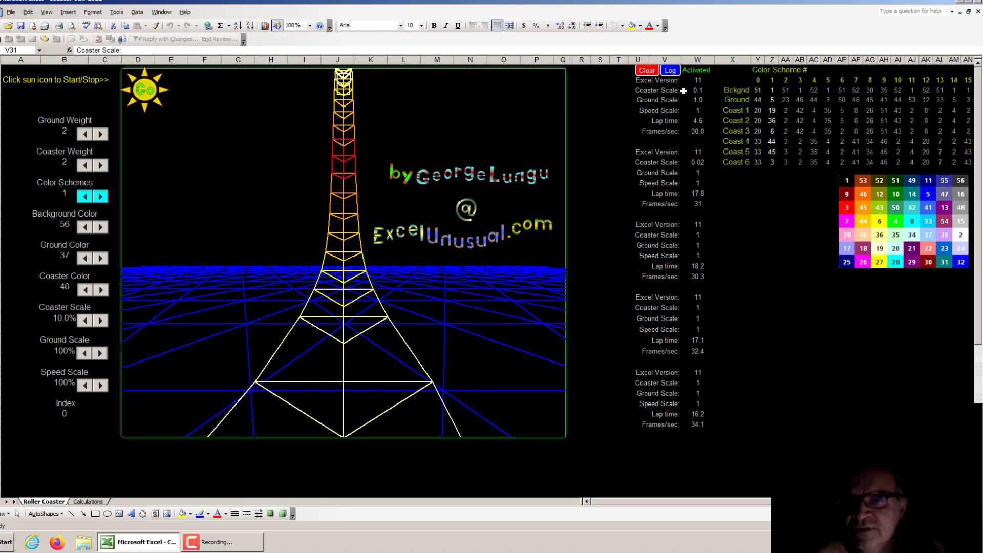
{"action": "left_click_drag", "start_coordinate": [673, 102], "coordinate": [706, 105]}
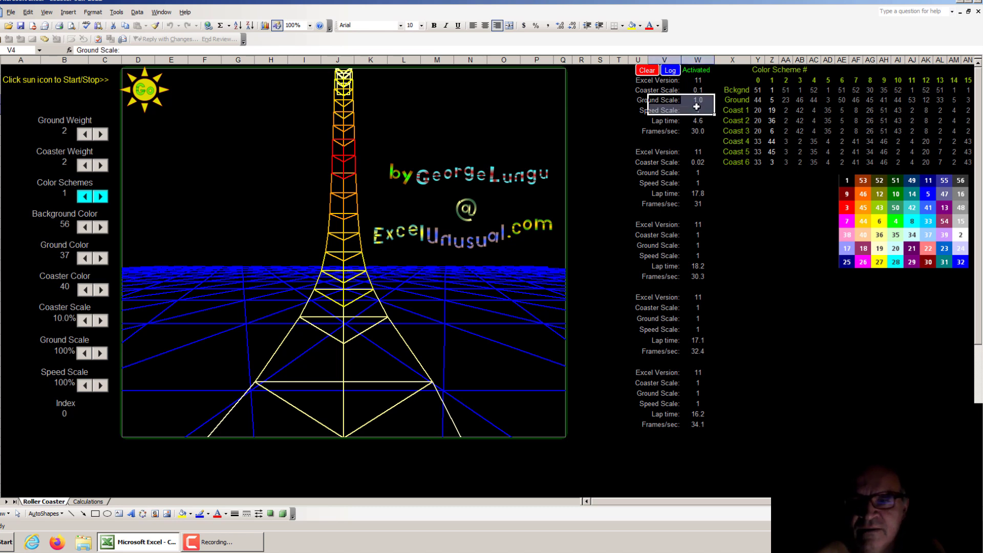
{"action": "left_click", "coordinate": [697, 108]}
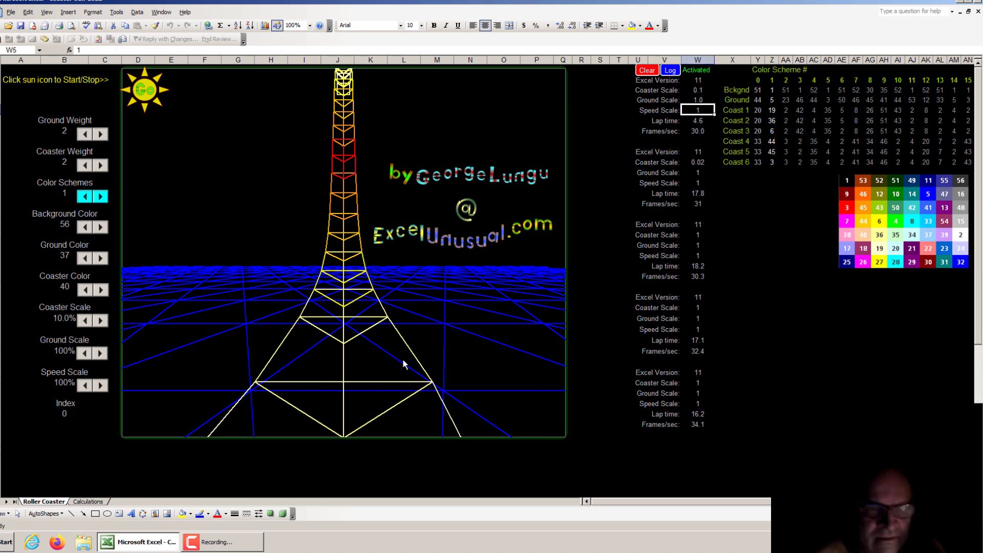
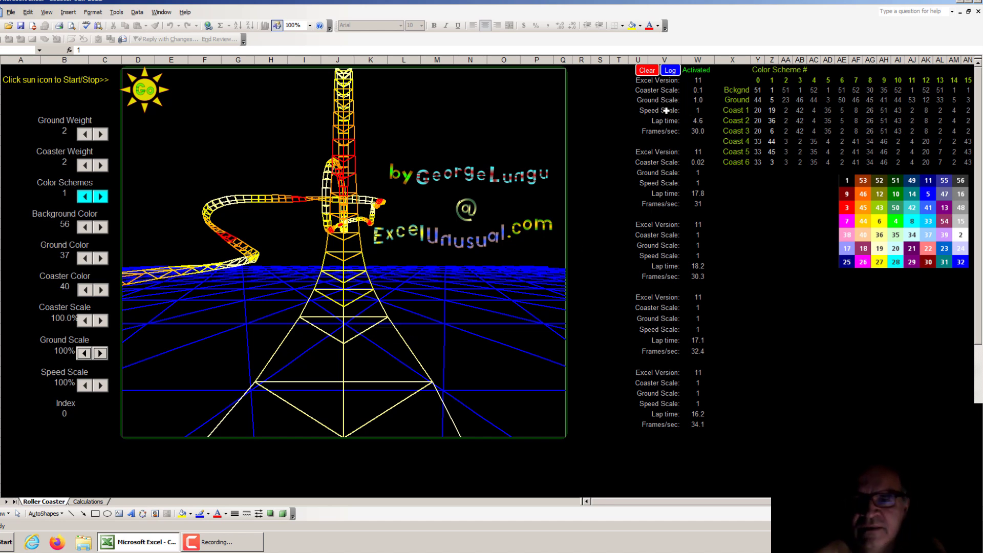
- Start the ride at full coaster scale and reduce the Speed Scale to 10% while it runs
{"action": "left_click", "coordinate": [143, 102]}
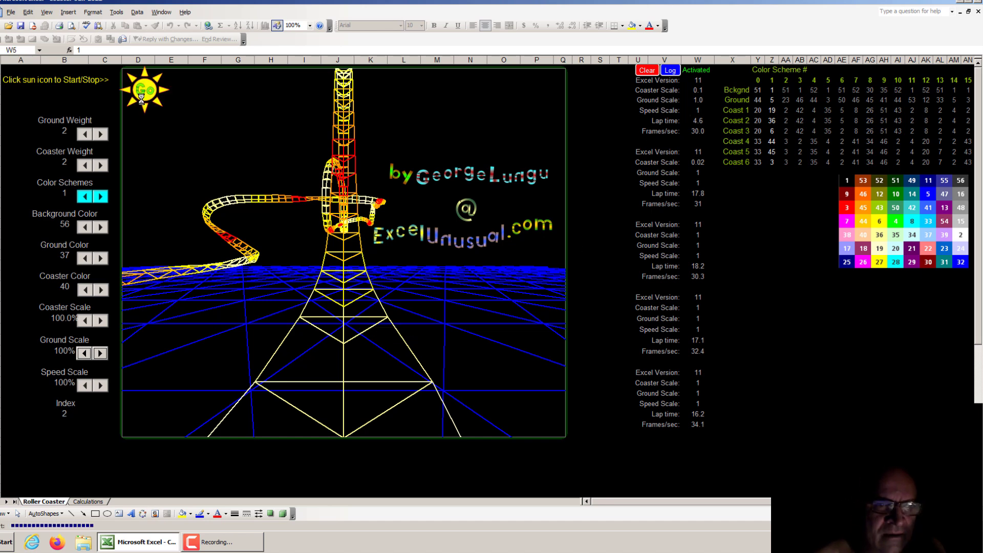
{"action": "left_click", "coordinate": [83, 386]}
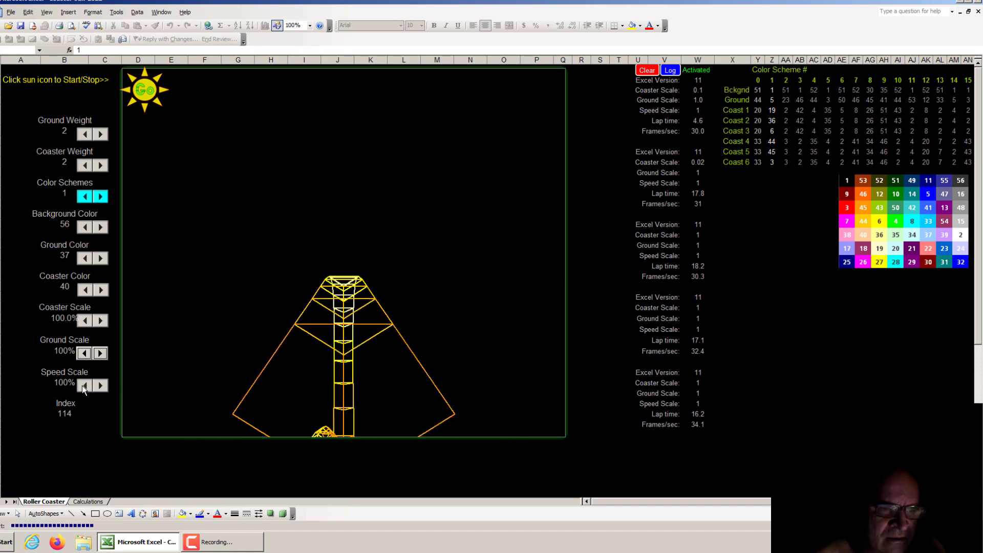
{"action": "left_click", "coordinate": [83, 386]}
{"action": "left_click", "coordinate": [83, 387]}
{"action": "left_click", "coordinate": [83, 387]}
{"action": "left_click", "coordinate": [84, 387]}
{"action": "left_click", "coordinate": [83, 387]}
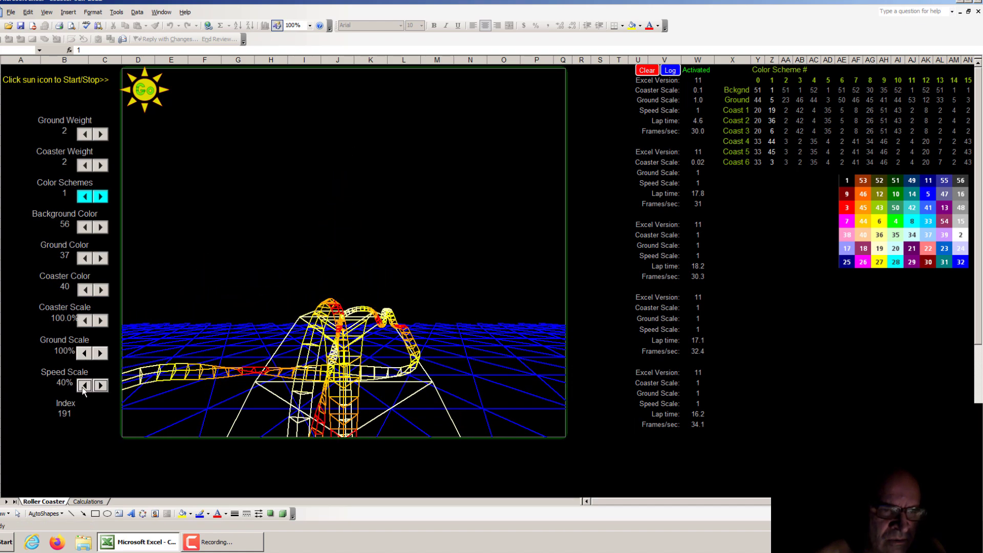
{"action": "left_click", "coordinate": [83, 387]}
{"action": "left_click", "coordinate": [84, 387]}
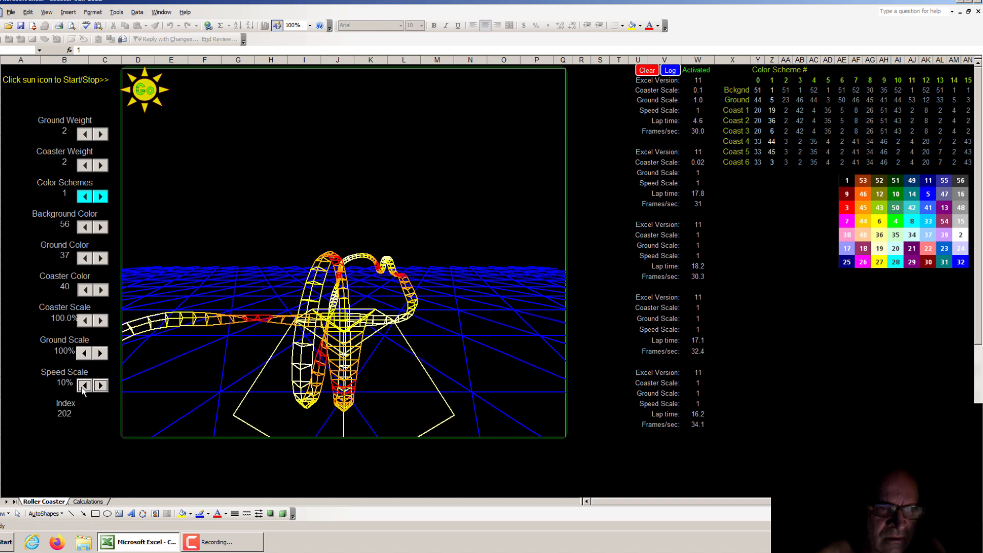
- Vary the Speed Scale between 10% and 20% during the ride and raise it to 300% before the lap ends
{"action": "left_click", "coordinate": [84, 386]}
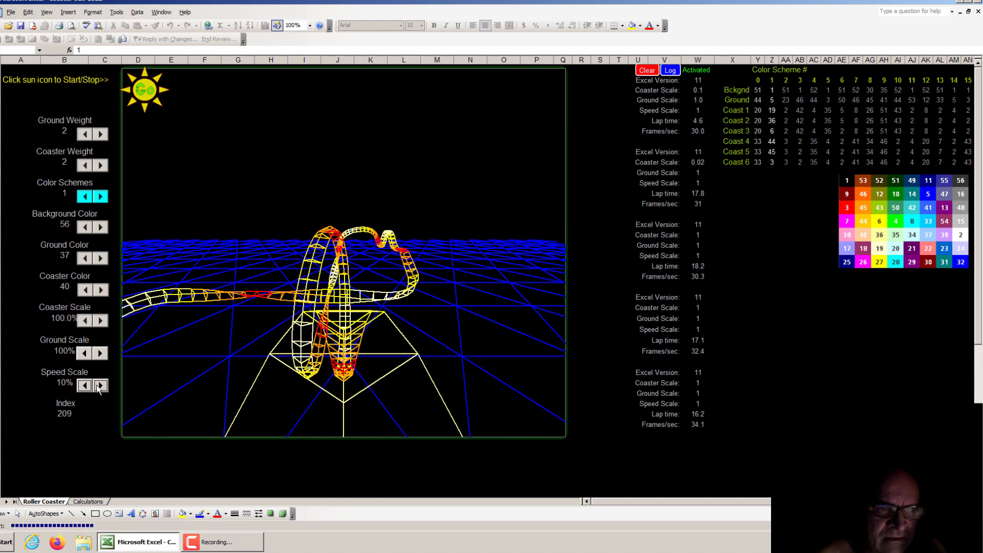
{"action": "left_click", "coordinate": [100, 387]}
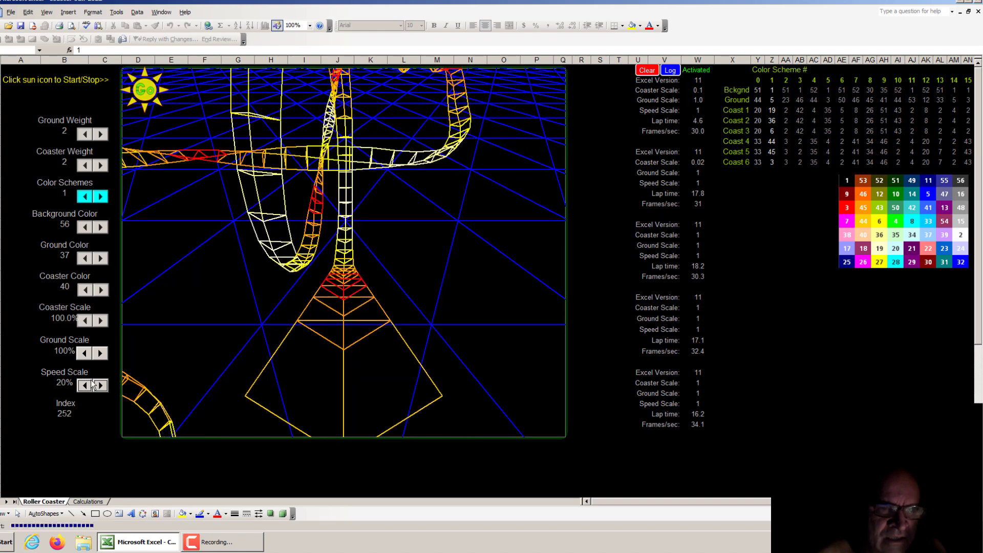
{"action": "left_click", "coordinate": [85, 385]}
{"action": "left_click", "coordinate": [100, 386]}
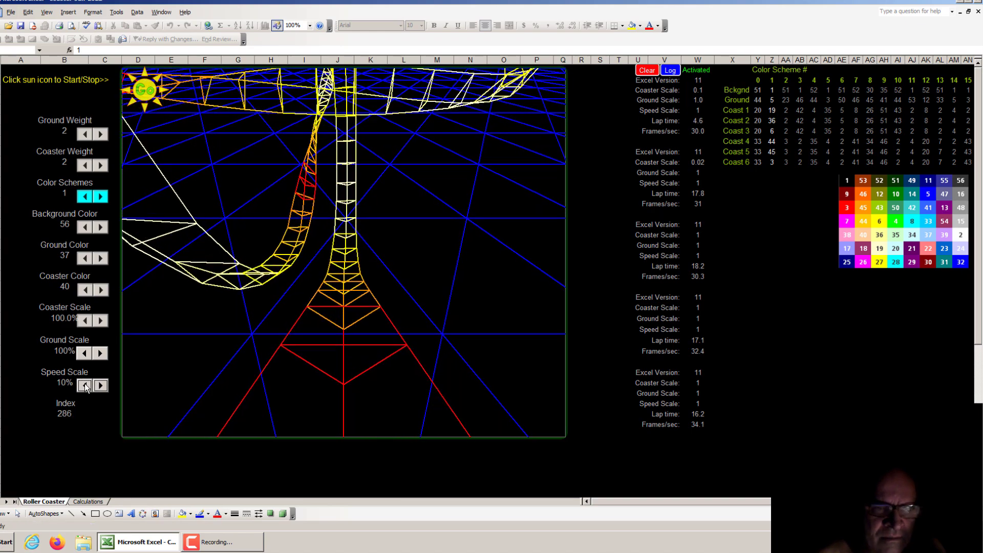
{"action": "left_click", "coordinate": [100, 386]}
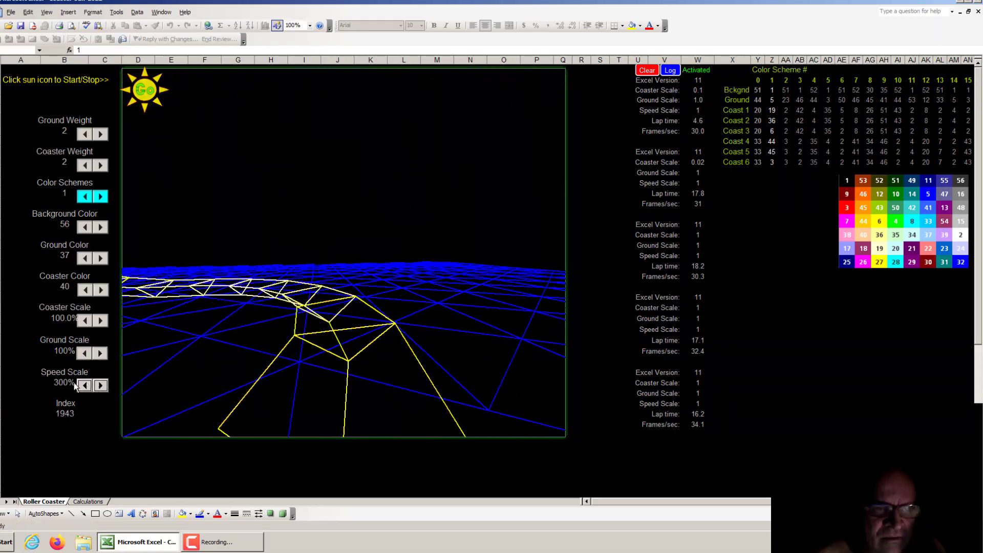
- Lower the Speed Scale to 20% and bring it back up to 100%
{"action": "left_click", "coordinate": [82, 386]}
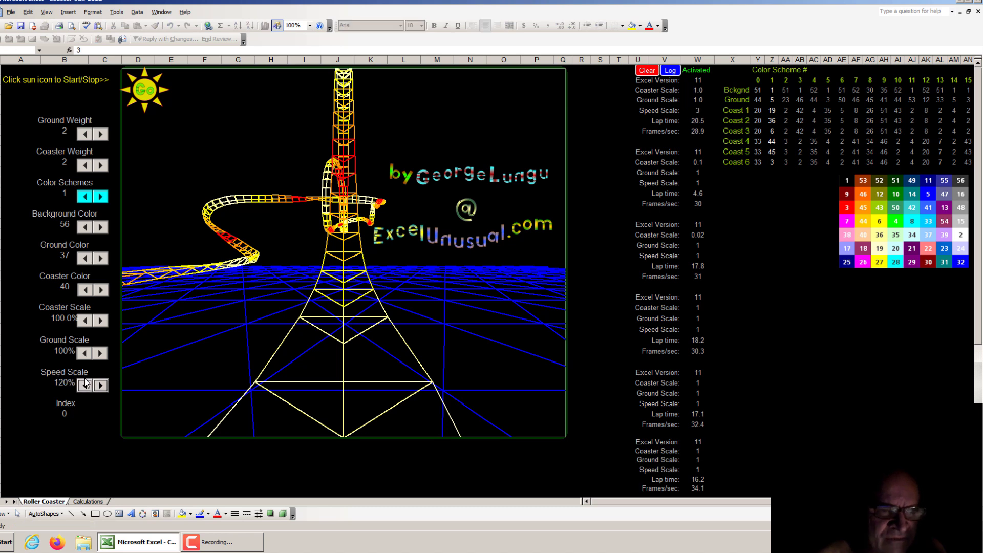
{"action": "left_click", "coordinate": [81, 389]}
{"action": "left_click", "coordinate": [82, 388]}
{"action": "left_click", "coordinate": [81, 388]}
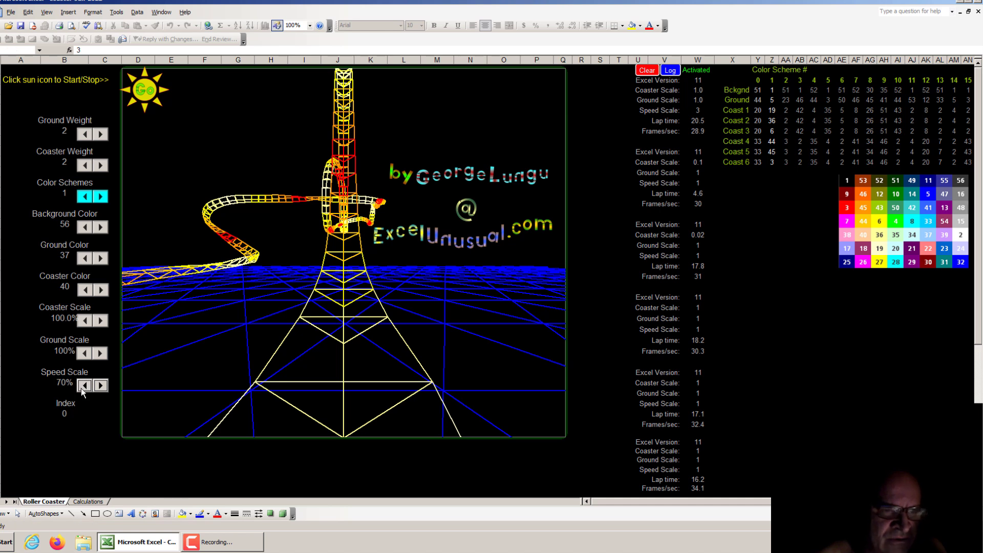
{"action": "left_click", "coordinate": [83, 389]}
{"action": "left_click", "coordinate": [83, 389]}
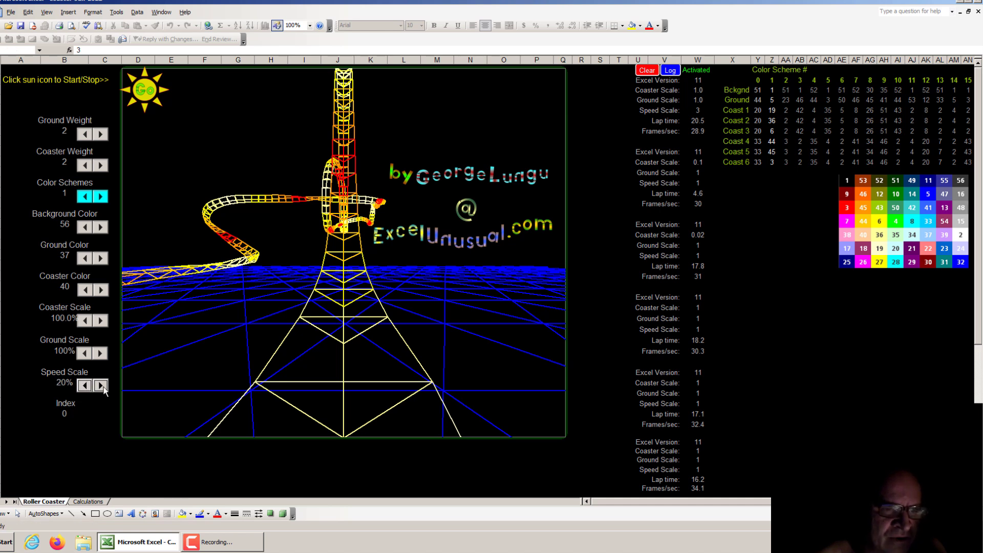
{"action": "left_click", "coordinate": [102, 386]}
{"action": "left_click", "coordinate": [101, 386]}
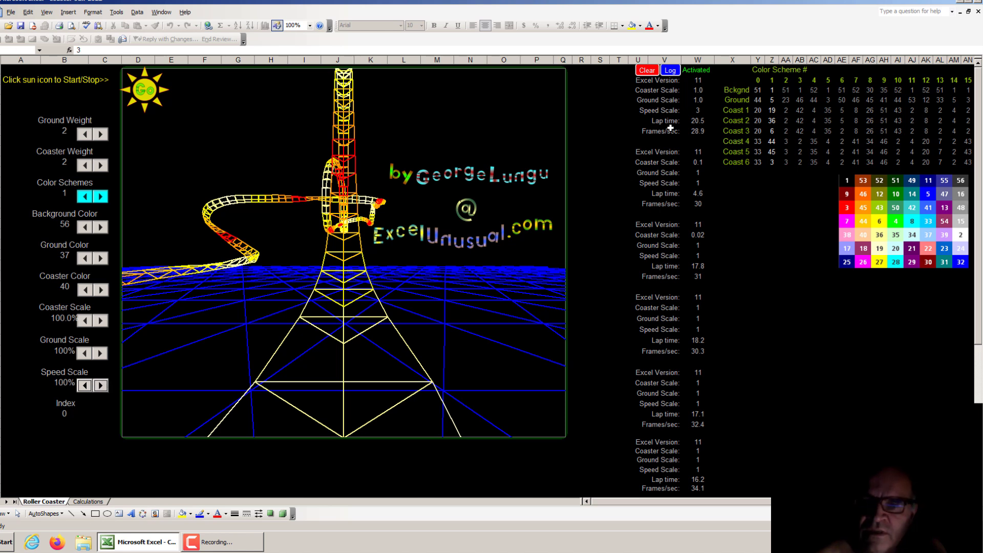
- Check the speed scale and frames per second recorded in the newest log entry
{"action": "left_click_drag", "start_coordinate": [660, 121], "coordinate": [688, 109]}
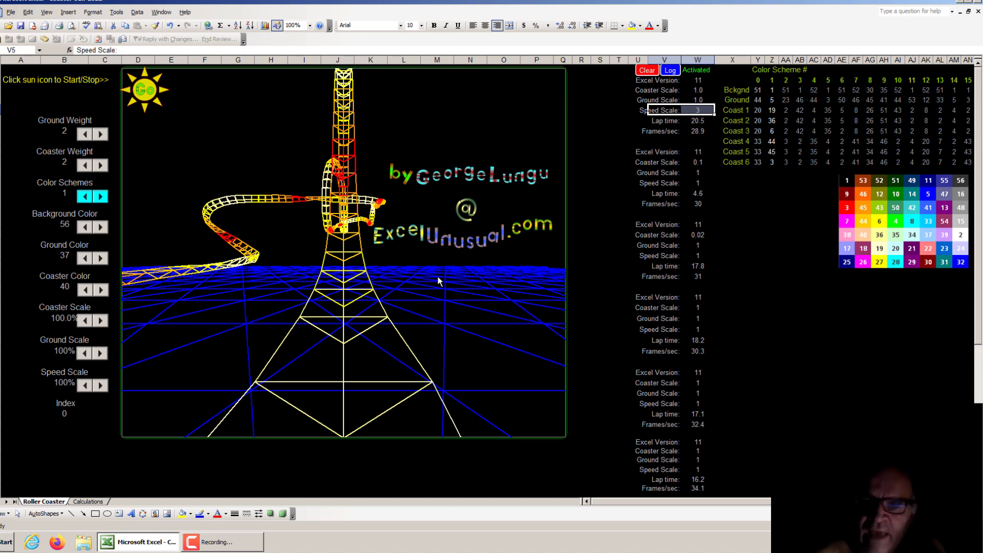
{"action": "left_click", "coordinate": [666, 133]}
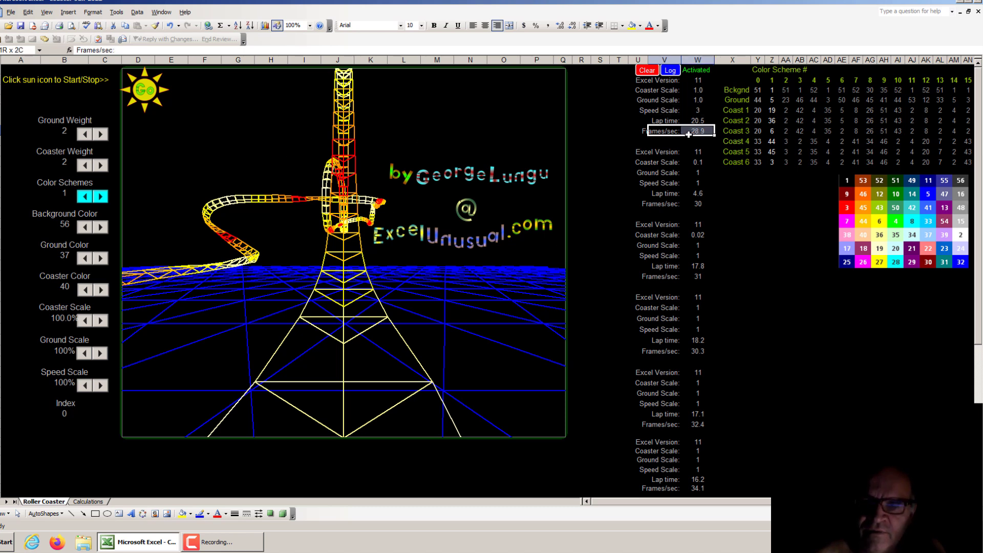
{"action": "left_click", "coordinate": [703, 133]}
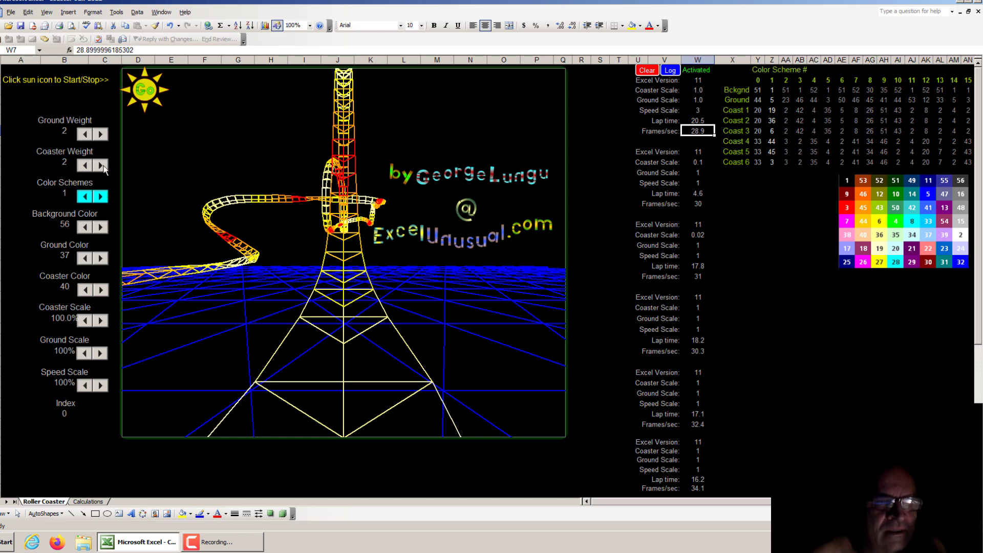
- Try Ground Weight values from 0 to 3 to compare the grid line thickness, and return the setting to 2
{"action": "left_click", "coordinate": [84, 135]}
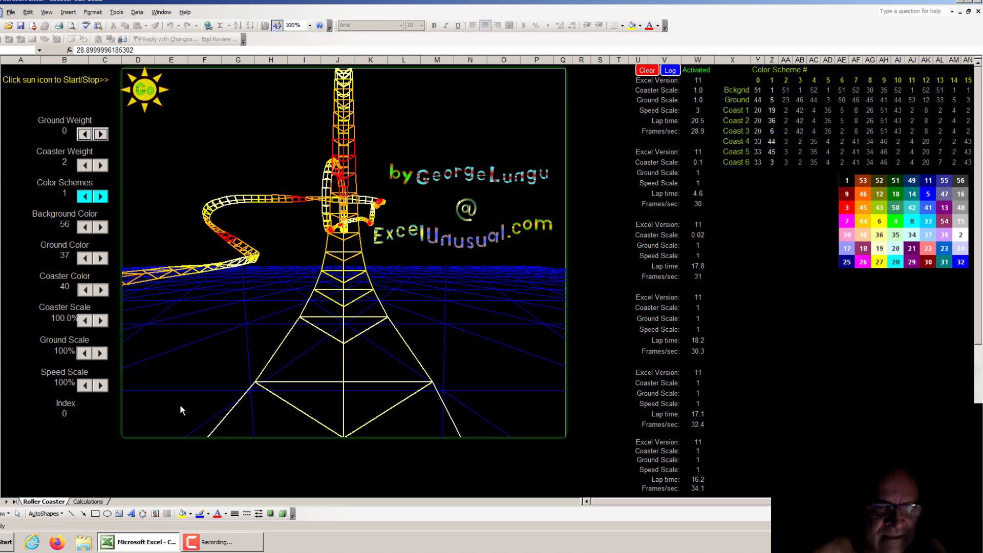
{"action": "left_click", "coordinate": [51, 120]}
{"action": "left_click", "coordinate": [101, 134]}
{"action": "left_click", "coordinate": [101, 135]}
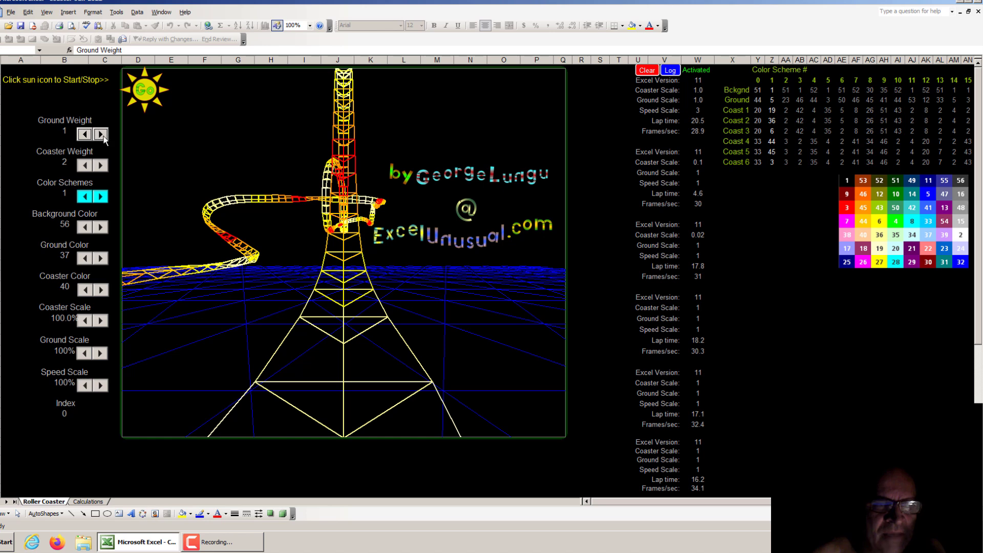
{"action": "left_click", "coordinate": [101, 134]}
{"action": "left_click", "coordinate": [84, 135]}
{"action": "left_click", "coordinate": [85, 134]}
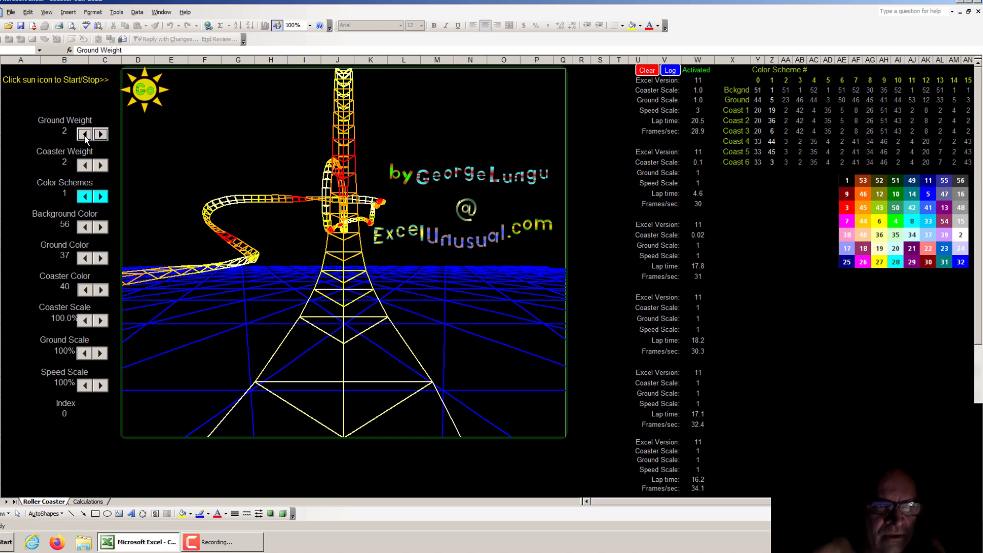
{"action": "left_click", "coordinate": [101, 134]}
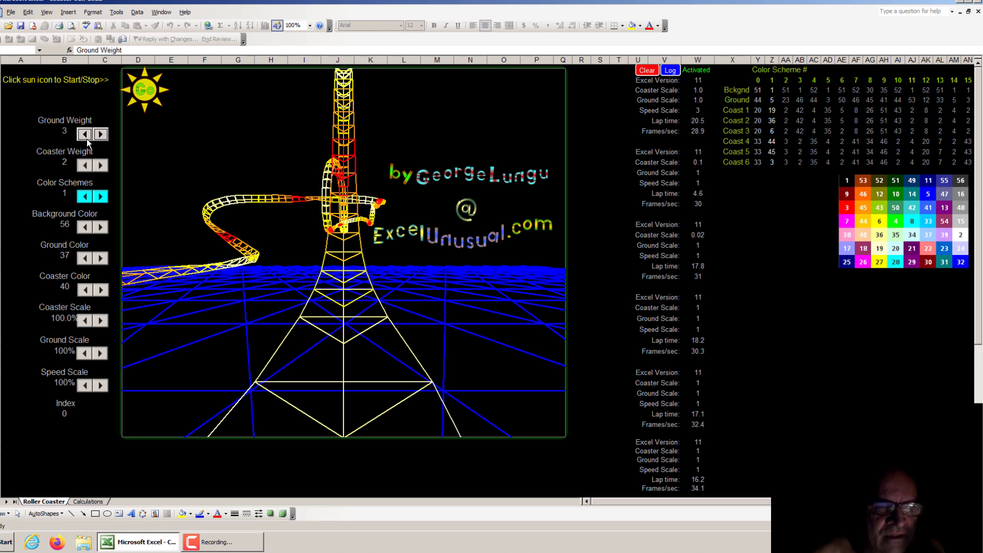
{"action": "left_click", "coordinate": [85, 135]}
{"action": "left_click", "coordinate": [84, 135]}
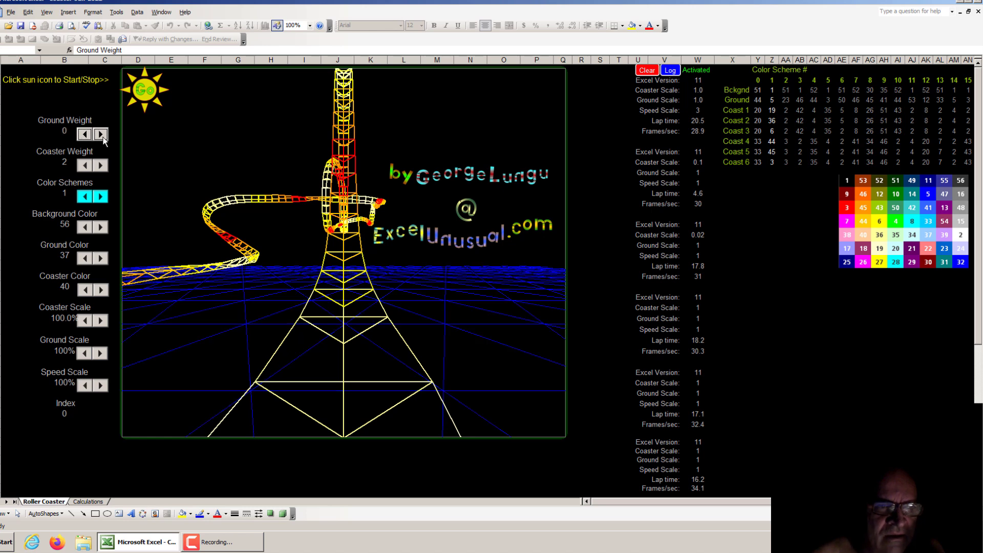
{"action": "left_click", "coordinate": [103, 138]}
{"action": "left_click", "coordinate": [103, 139]}
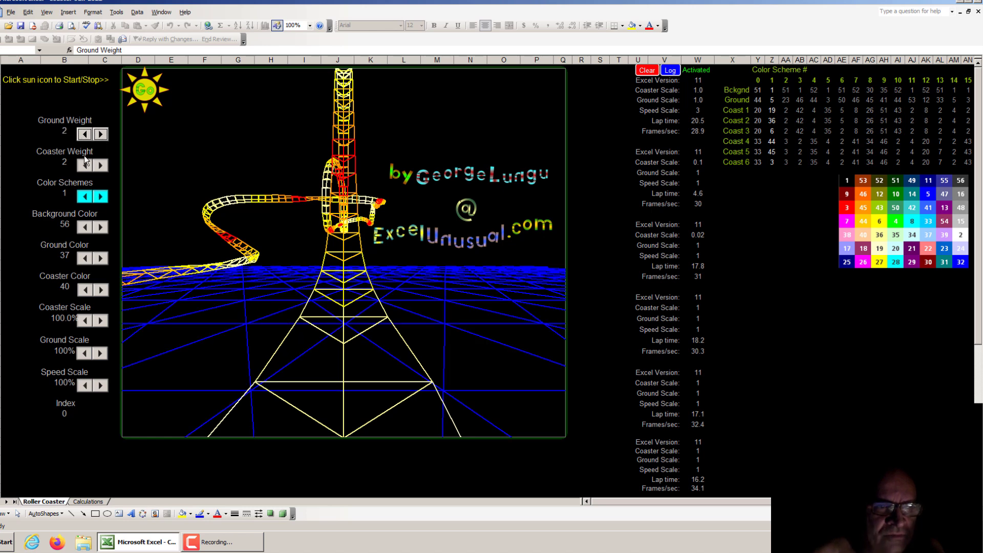
- Try Coaster Weight values 1 and 3 to compare the track line thickness, and return the setting to 2
{"action": "left_click", "coordinate": [84, 165]}
{"action": "left_click", "coordinate": [83, 165]}
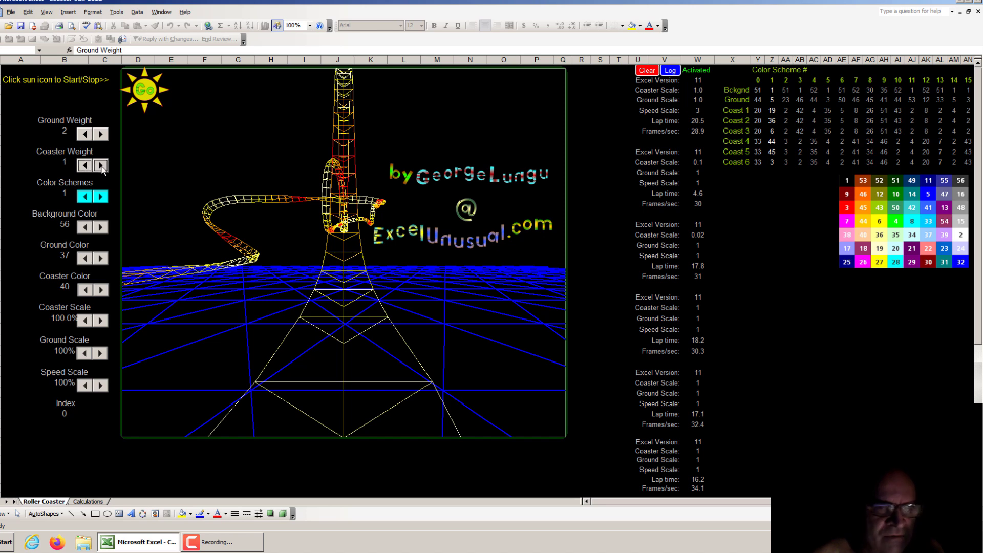
{"action": "left_click", "coordinate": [101, 166]}
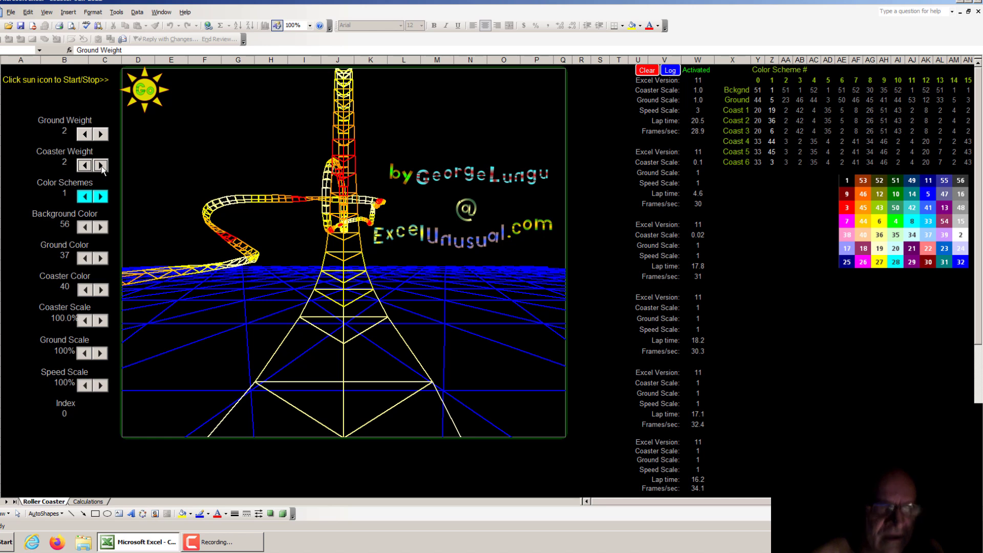
{"action": "left_click", "coordinate": [101, 165]}
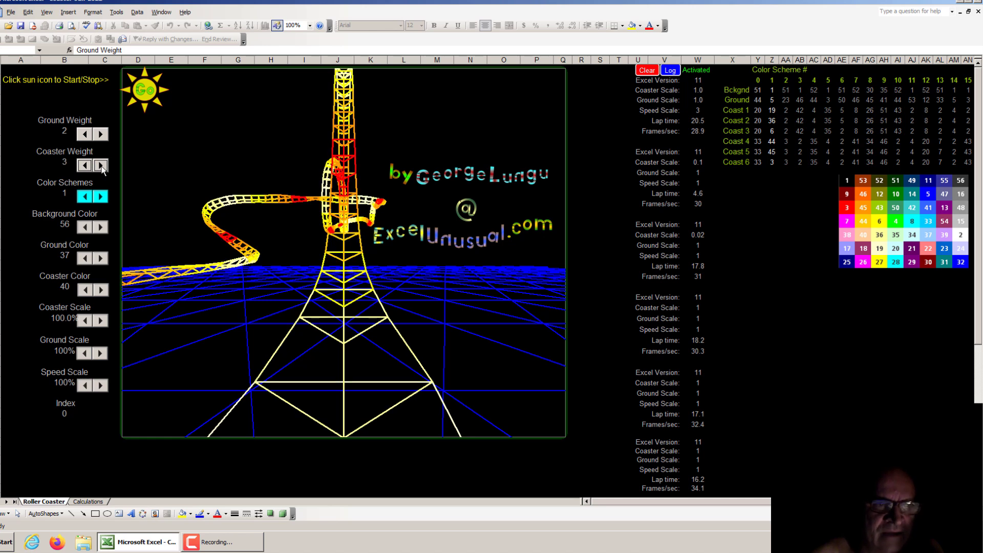
{"action": "left_click", "coordinate": [81, 167]}
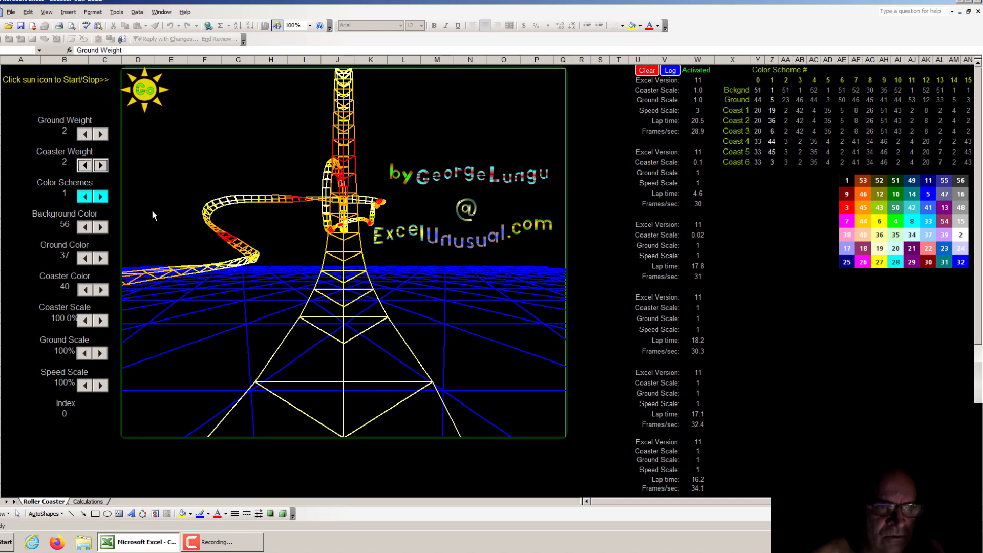
- Cycle the Background Color through several palette values, including 55, 16 and 52
{"action": "left_click", "coordinate": [84, 226]}
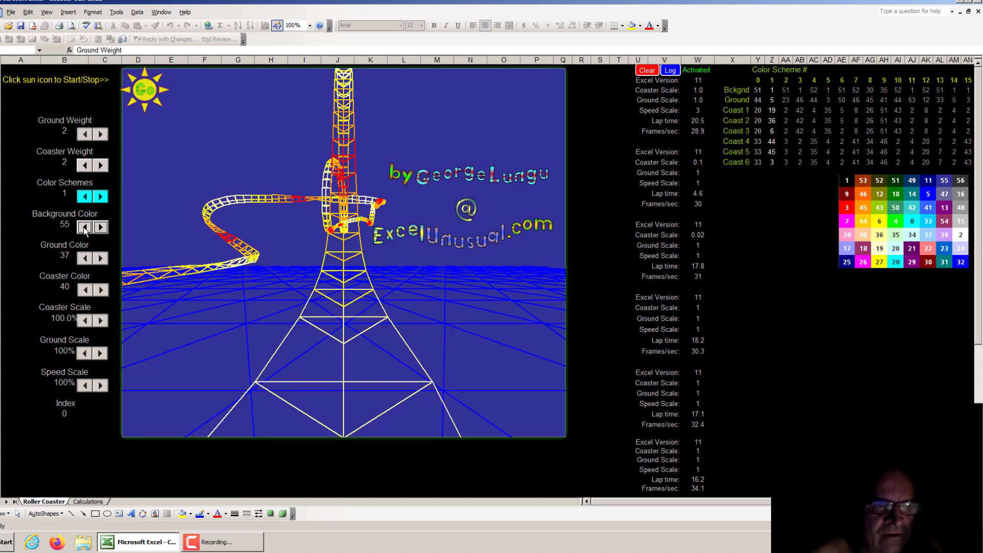
{"action": "left_click", "coordinate": [101, 227]}
{"action": "left_click", "coordinate": [101, 226]}
{"action": "left_click", "coordinate": [101, 227]}
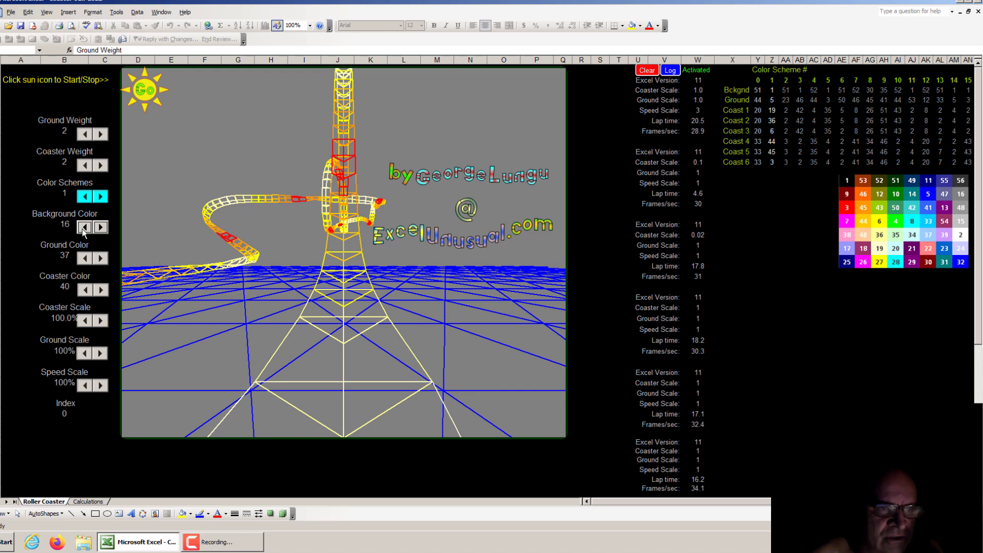
{"action": "left_click", "coordinate": [84, 227]}
{"action": "left_click", "coordinate": [84, 227]}
{"action": "left_click", "coordinate": [84, 227]}
{"action": "left_click", "coordinate": [84, 227]}
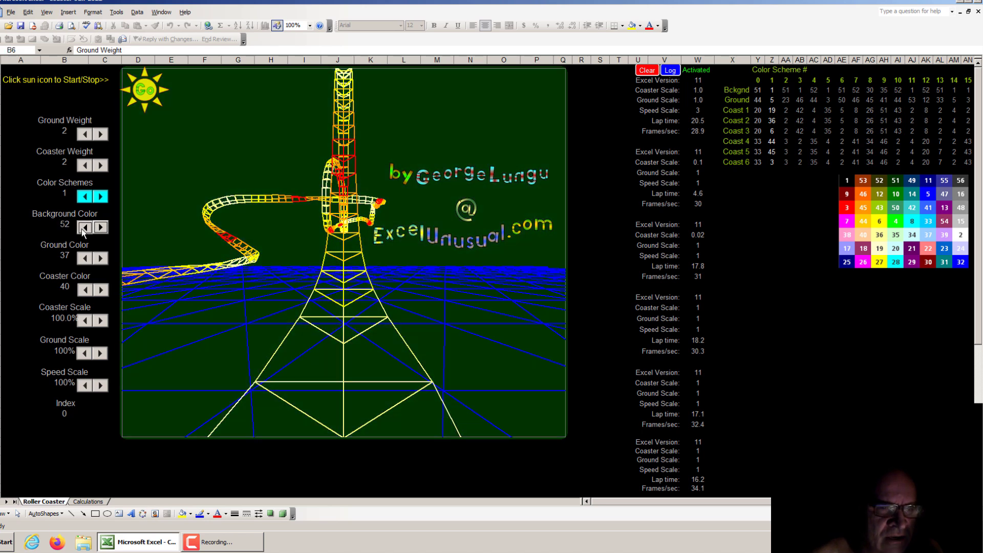
{"action": "left_click", "coordinate": [84, 227]}
- Set the Background Color to 56
{"action": "left_click", "coordinate": [101, 226]}
{"action": "left_click", "coordinate": [101, 227]}
{"action": "left_click", "coordinate": [101, 228]}
{"action": "left_click", "coordinate": [102, 229]}
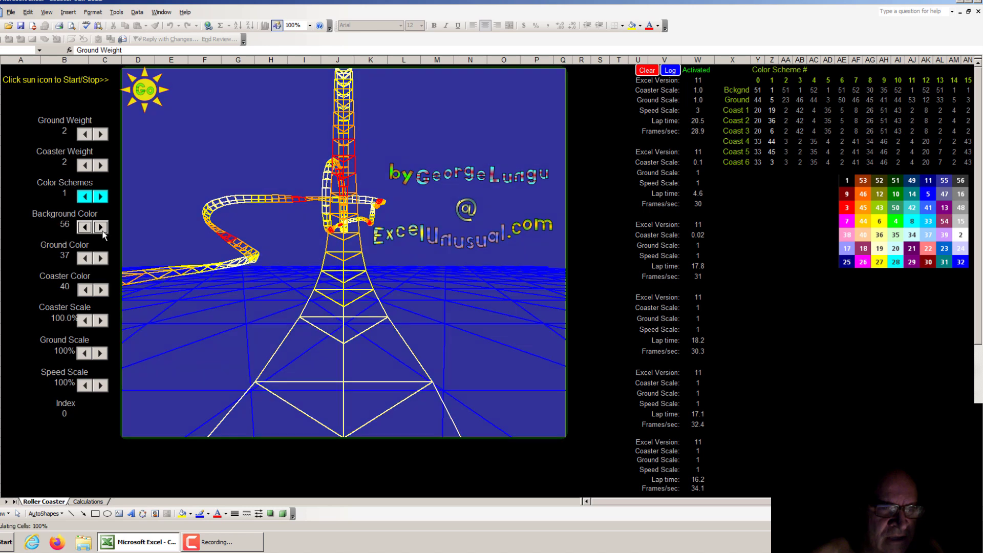
{"action": "left_click", "coordinate": [101, 228]}
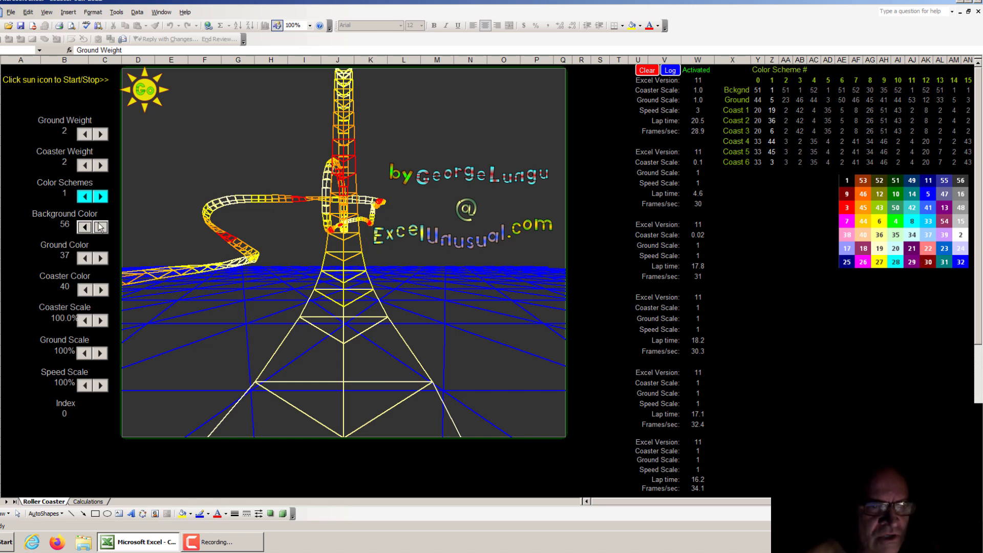
{"action": "left_click", "coordinate": [100, 227]}
{"action": "left_click", "coordinate": [101, 227]}
{"action": "left_click", "coordinate": [89, 228]}
{"action": "left_click", "coordinate": [88, 228]}
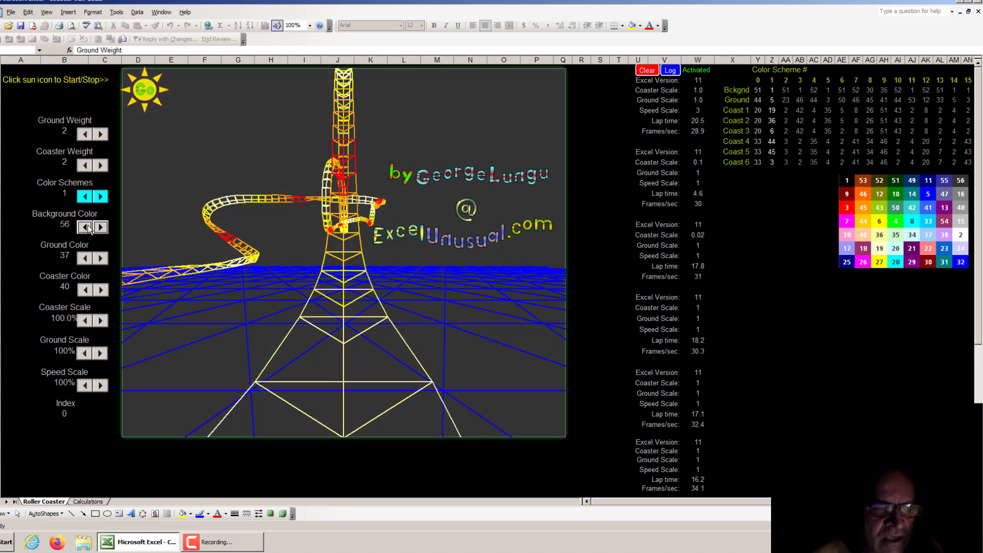
- Try Ground Color 35 and set the Ground Color to 39
{"action": "left_click", "coordinate": [84, 259]}
{"action": "left_click", "coordinate": [84, 258]}
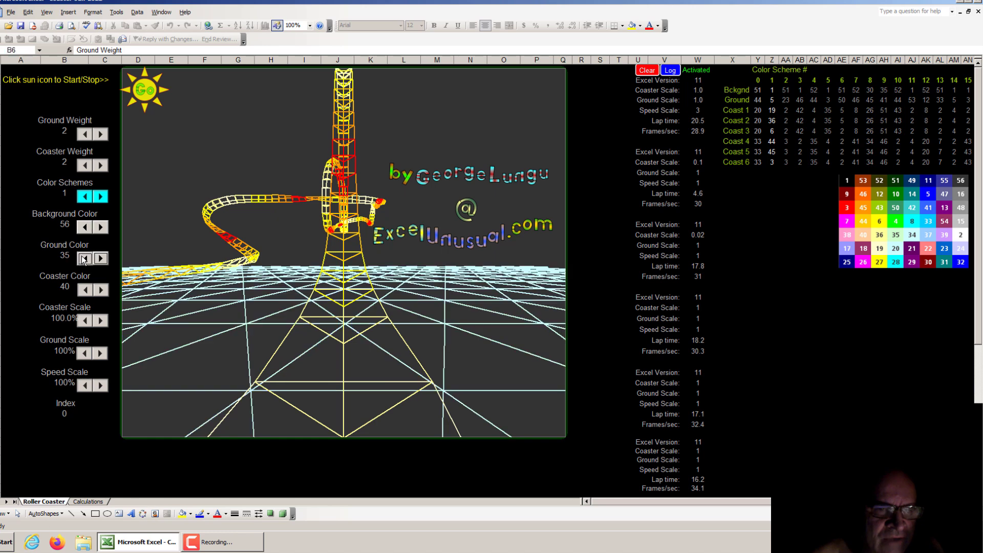
{"action": "left_click", "coordinate": [101, 259]}
{"action": "left_click", "coordinate": [101, 258]}
{"action": "left_click", "coordinate": [101, 259]}
{"action": "left_click", "coordinate": [101, 258]}
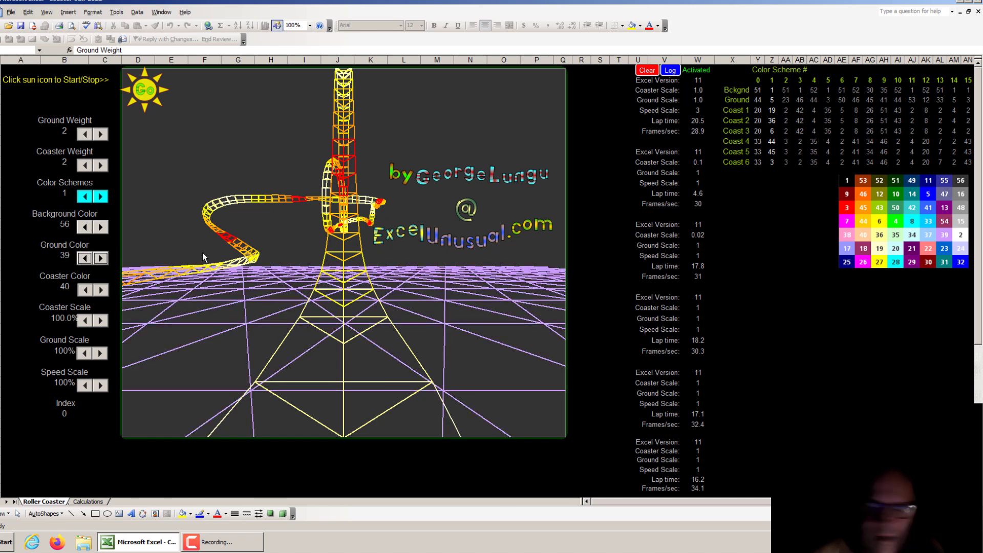
- Step the Coaster Color through values such as 23 and 37 and set it to 34
{"action": "left_click", "coordinate": [85, 290]}
{"action": "left_click", "coordinate": [86, 290]}
{"action": "left_click", "coordinate": [85, 291]}
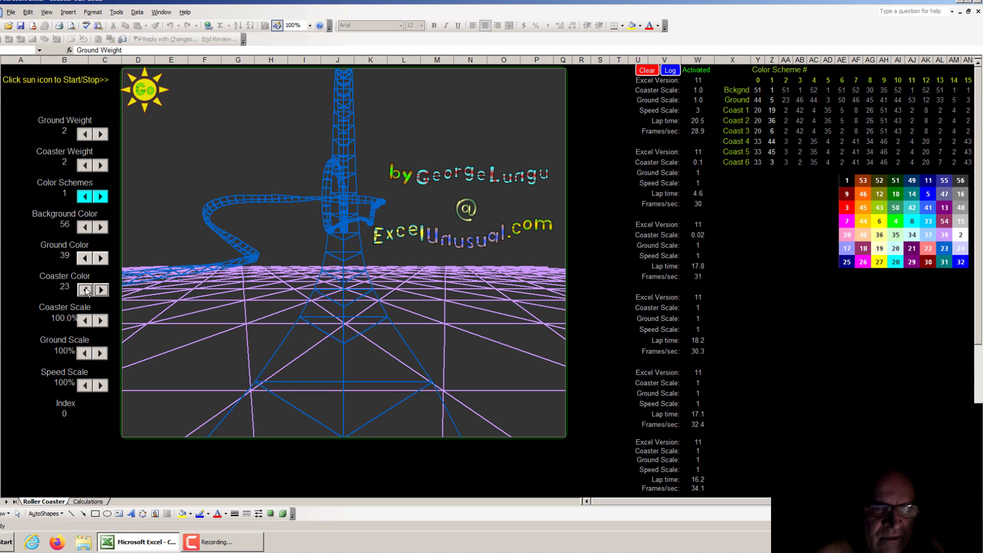
{"action": "left_click", "coordinate": [86, 290]}
{"action": "left_click", "coordinate": [85, 290]}
{"action": "left_click", "coordinate": [102, 290]}
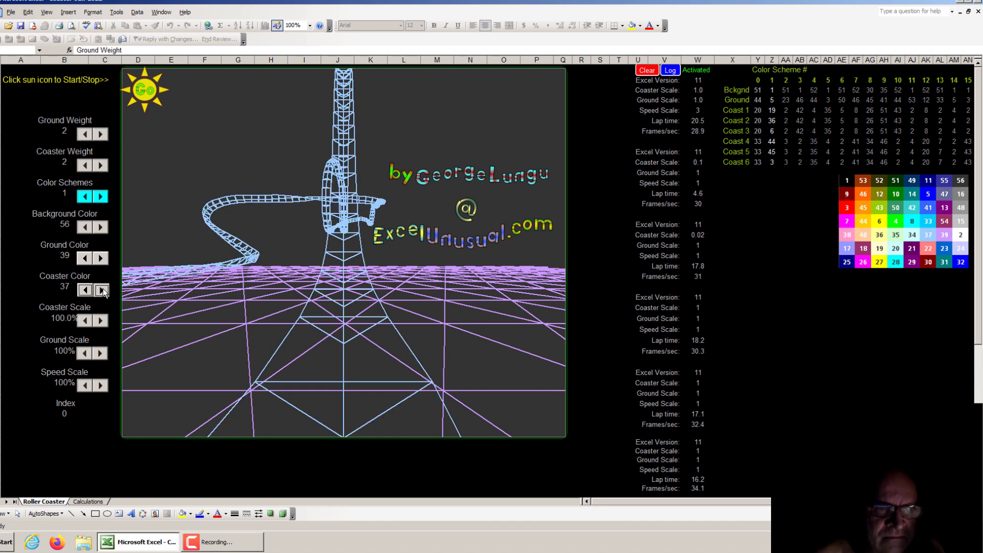
{"action": "left_click", "coordinate": [85, 290]}
{"action": "left_click", "coordinate": [85, 290]}
{"action": "left_click", "coordinate": [86, 290]}
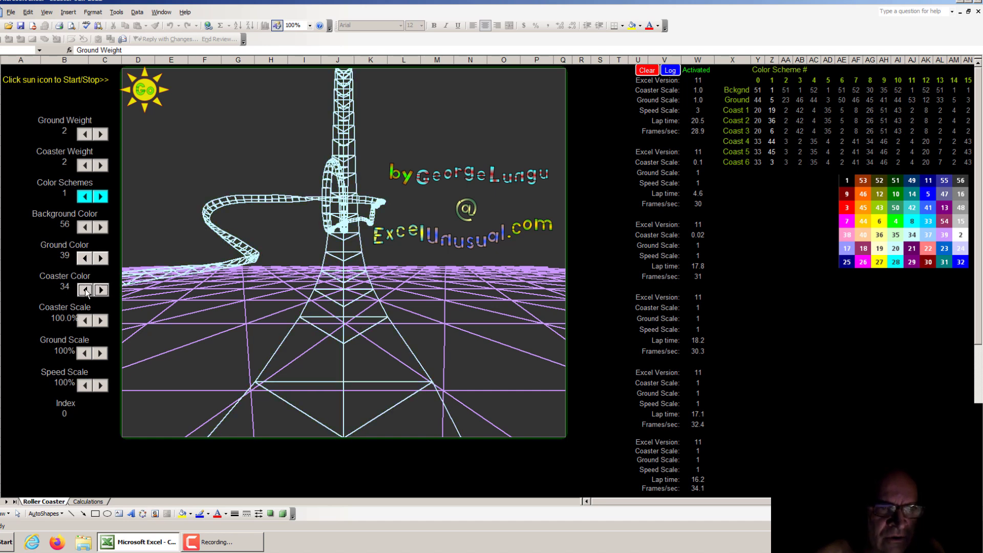
- Apply Color Scheme 2 and select the Bckgnd to Coast 6 row labels in the color scheme table
{"action": "left_click", "coordinate": [101, 197]}
{"action": "left_click", "coordinate": [100, 197]}
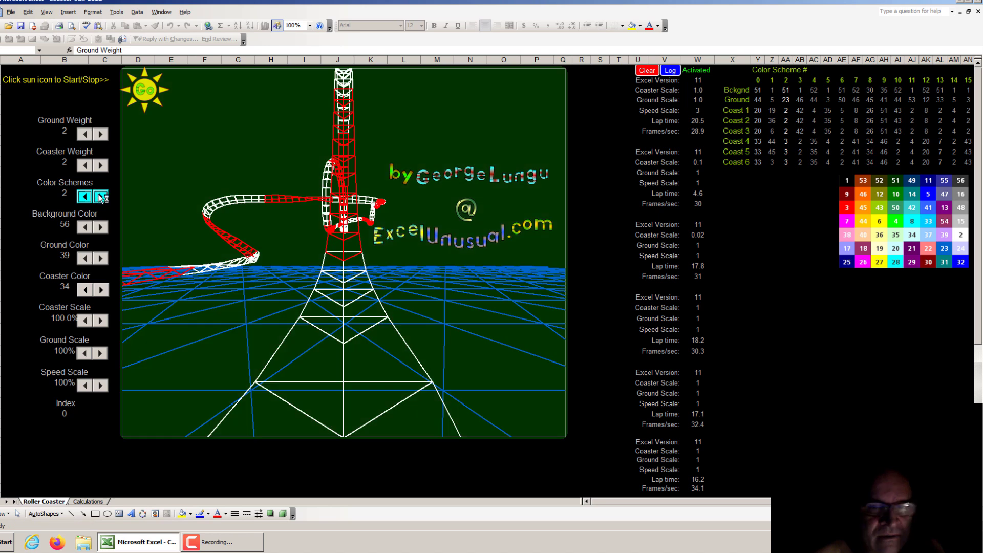
{"action": "left_click", "coordinate": [85, 197]}
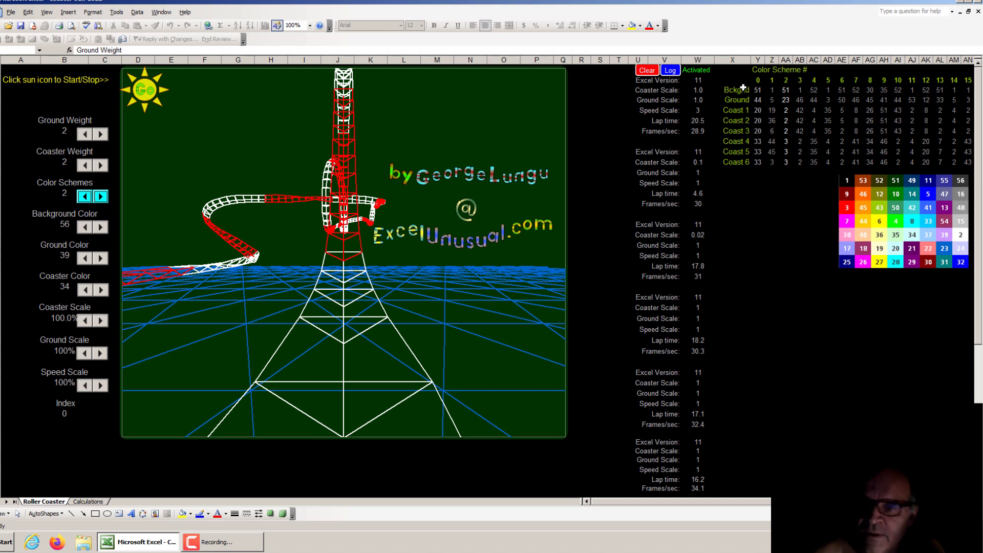
{"action": "left_click_drag", "start_coordinate": [743, 90], "coordinate": [737, 162]}
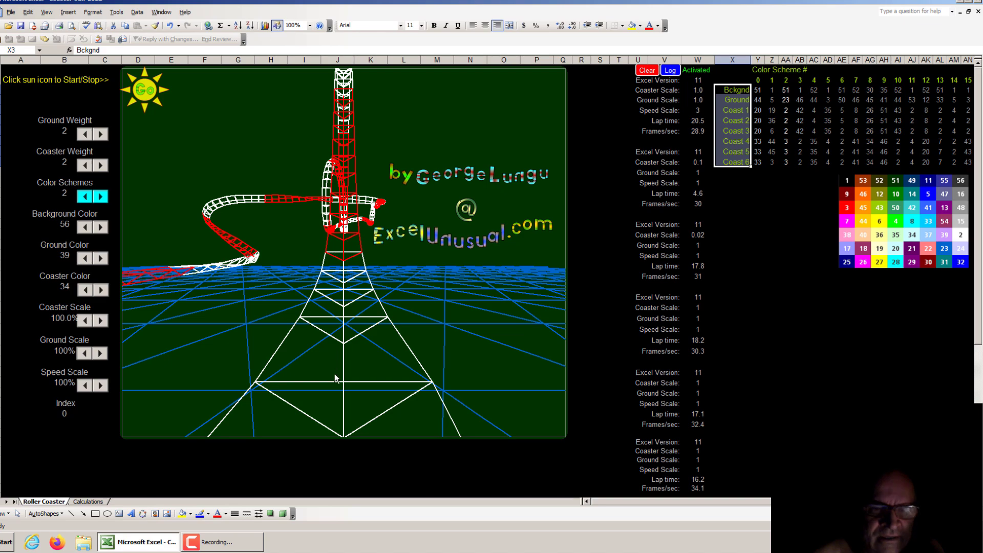
- On the Calculations sheet, select the coaster chart's Rail4 series and examine its source data in columns T and U
{"action": "left_click", "coordinate": [91, 501]}
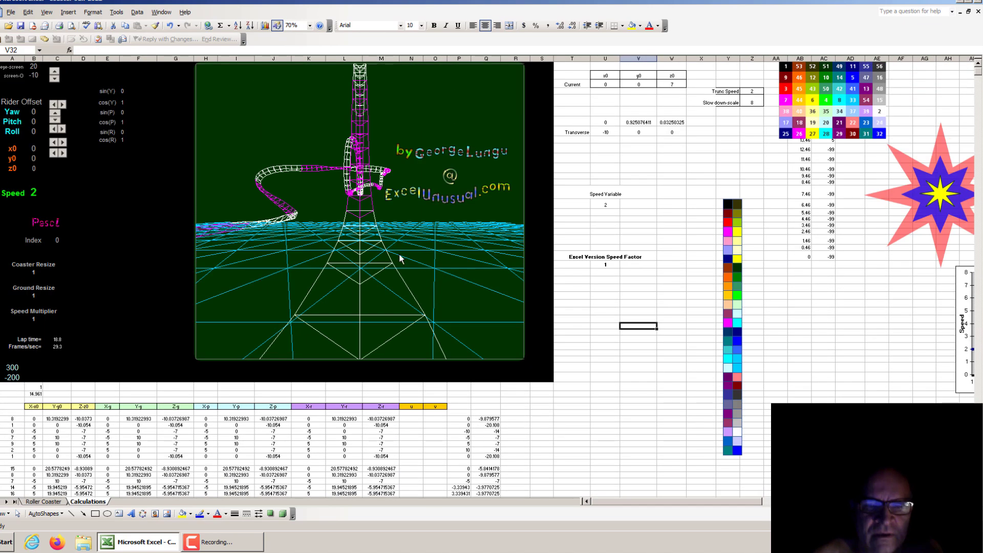
{"action": "left_click", "coordinate": [389, 261]}
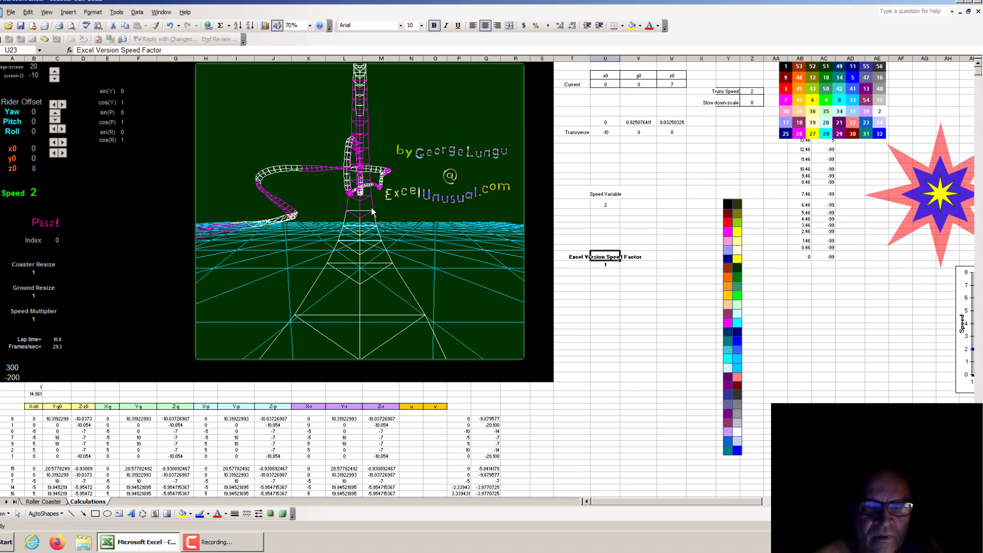
{"action": "left_click", "coordinate": [615, 250]}
{"action": "scroll", "coordinate": [672, 229], "scroll_direction": "down", "scroll_amount": 2}
{"action": "scroll", "coordinate": [608, 224], "scroll_direction": "down", "scroll_amount": 8}
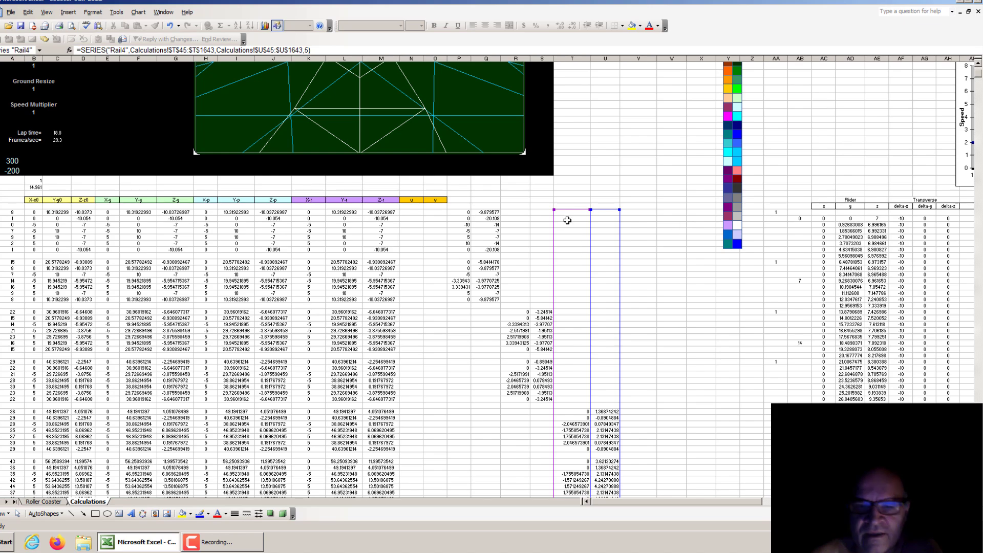
{"action": "scroll", "coordinate": [577, 254], "scroll_direction": "down", "scroll_amount": 6}
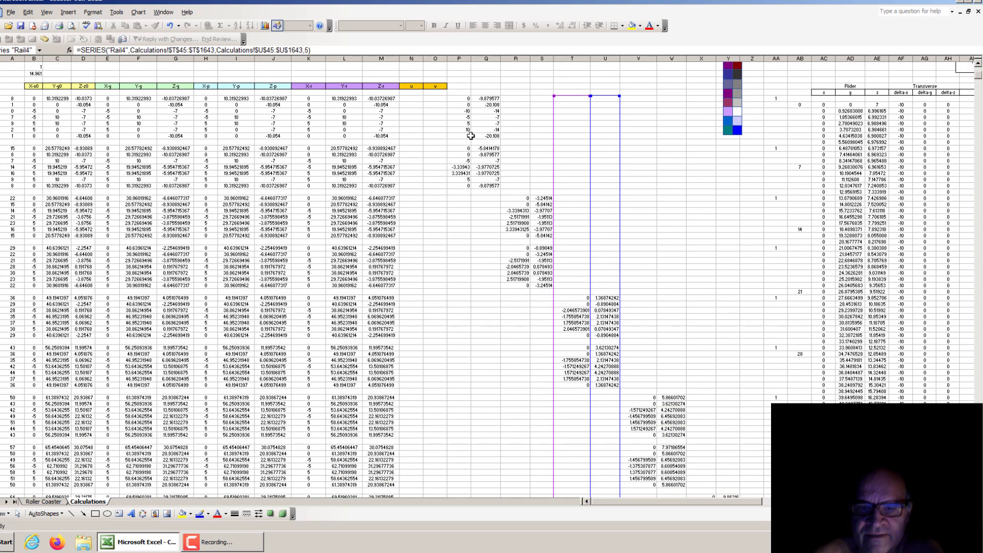
{"action": "scroll", "coordinate": [578, 202], "scroll_direction": "down", "scroll_amount": 20}
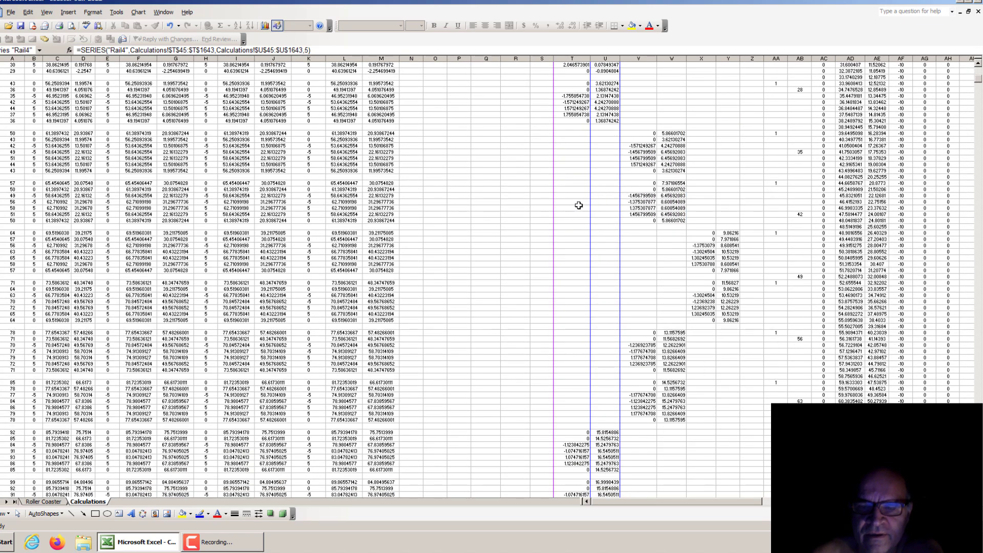
{"action": "scroll", "coordinate": [589, 203], "scroll_direction": "up", "scroll_amount": 20}
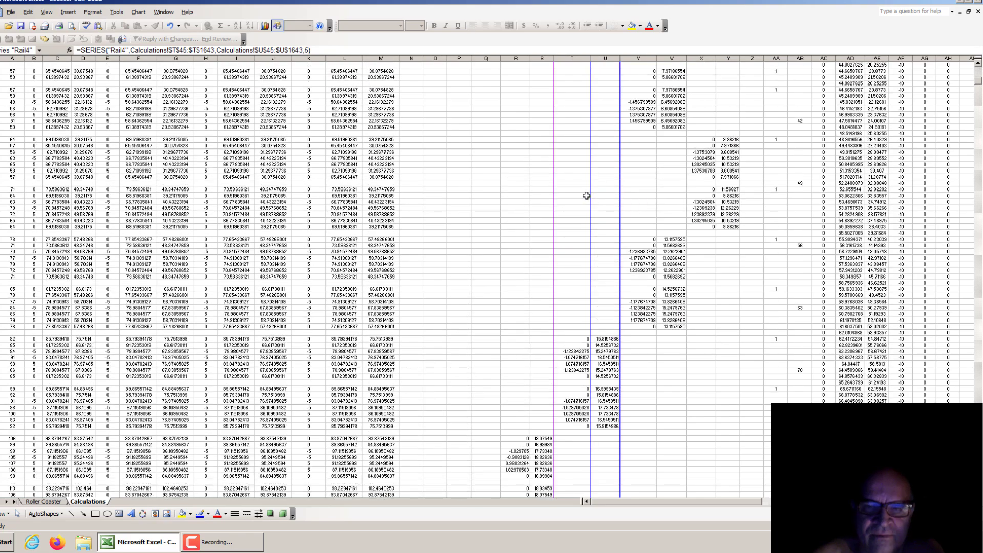
{"action": "scroll", "coordinate": [586, 195], "scroll_direction": "up", "scroll_amount": 15}
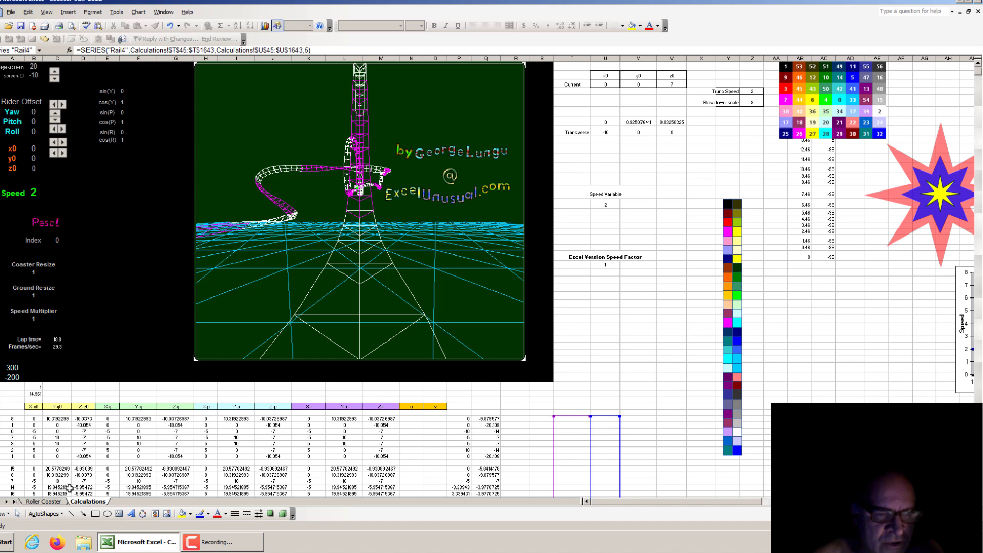
- Return to the Roller Coaster sheet and highlight the color scheme table values for schemes 0 to 19
{"action": "left_click", "coordinate": [44, 501]}
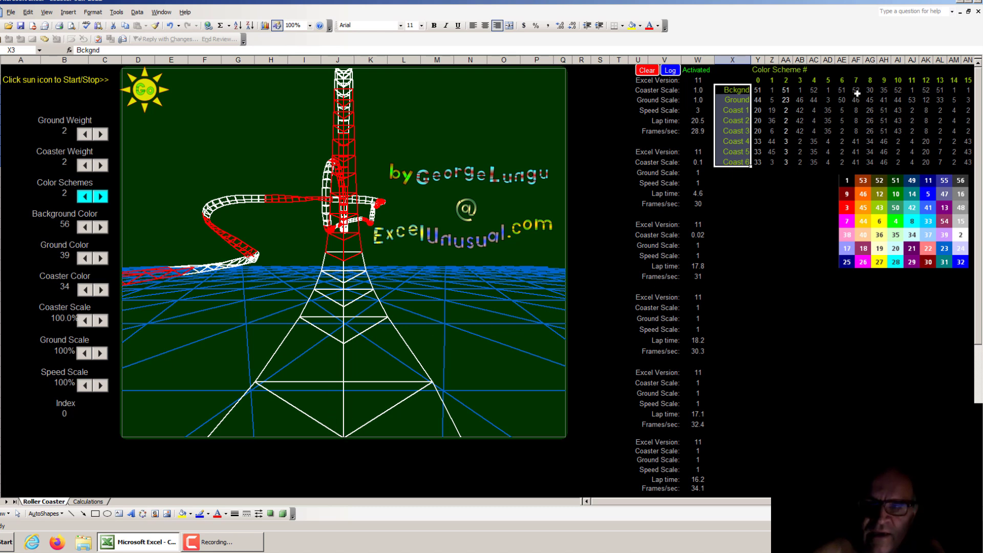
{"action": "left_click", "coordinate": [756, 91]}
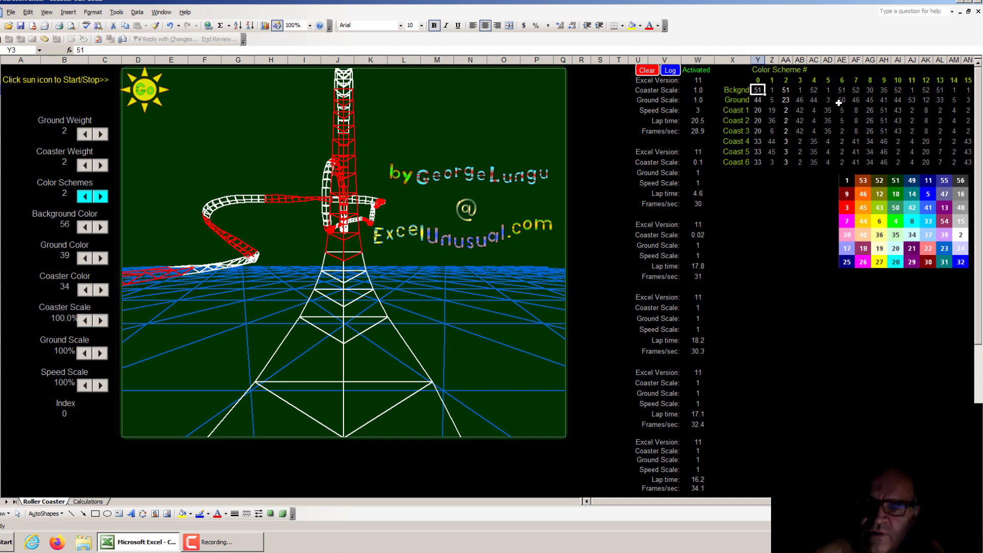
{"action": "left_click_drag", "start_coordinate": [648, 506], "coordinate": [748, 505]}
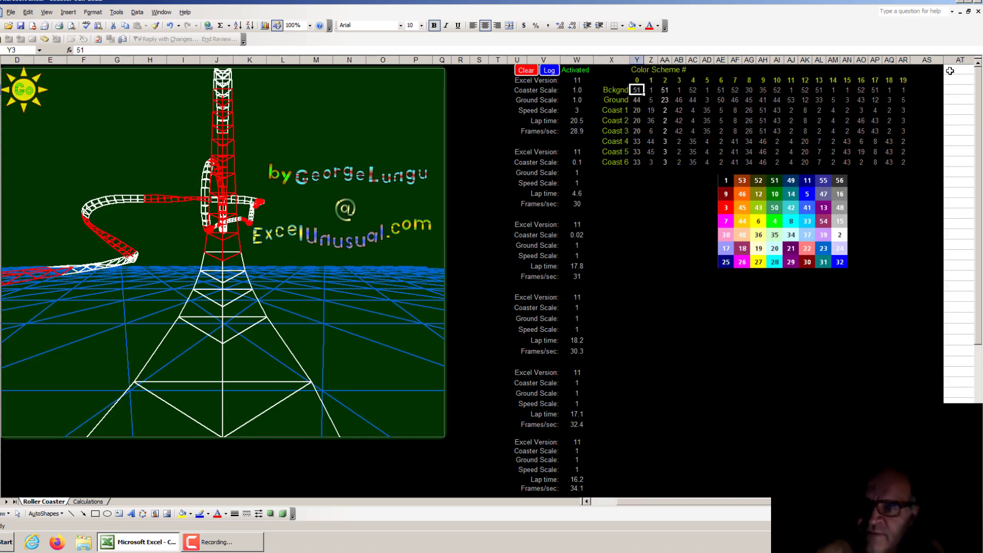
{"action": "left_click_drag", "start_coordinate": [898, 90], "coordinate": [637, 164]}
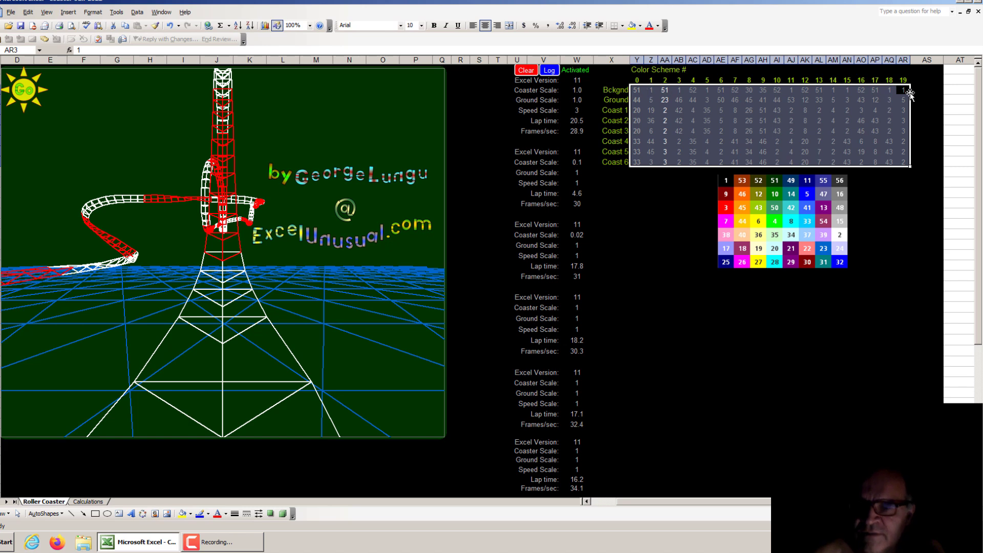
{"action": "left_click", "coordinate": [665, 275]}
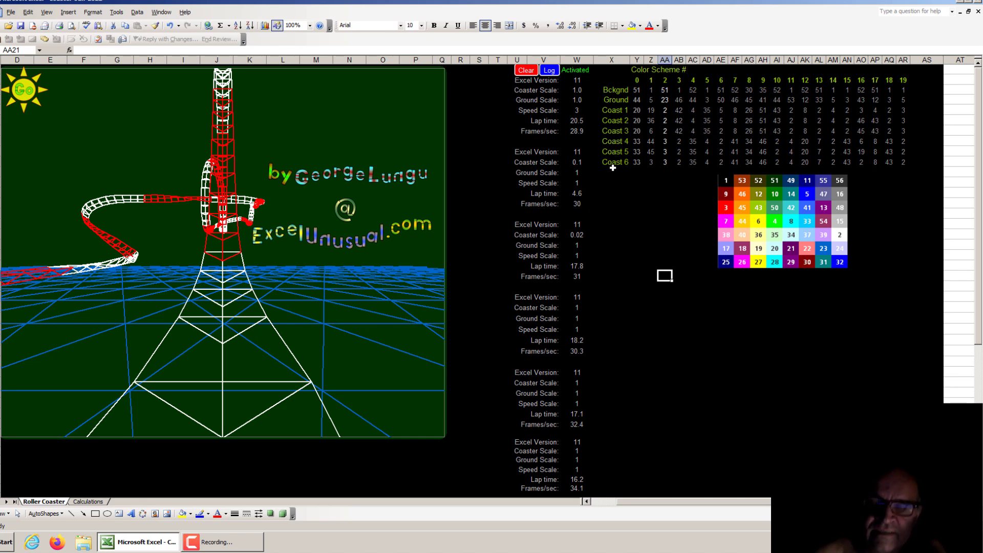
{"action": "left_click", "coordinate": [610, 502]}
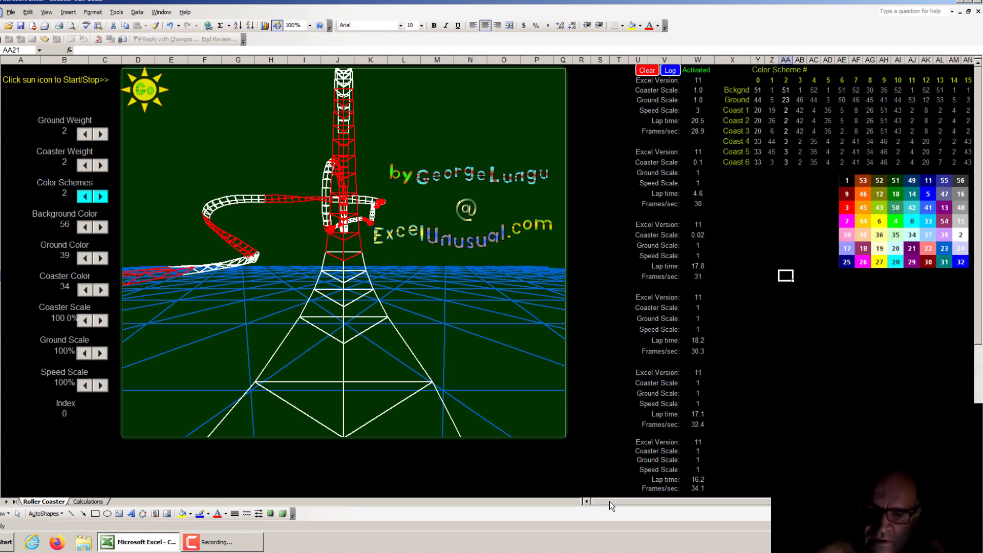
- Cycle the Color Schemes forward one at a time through 6, 10, 13 and 17 and around to 0
{"action": "left_click", "coordinate": [102, 197]}
{"action": "left_click", "coordinate": [101, 197]}
{"action": "left_click", "coordinate": [101, 198]}
{"action": "left_click", "coordinate": [102, 197]}
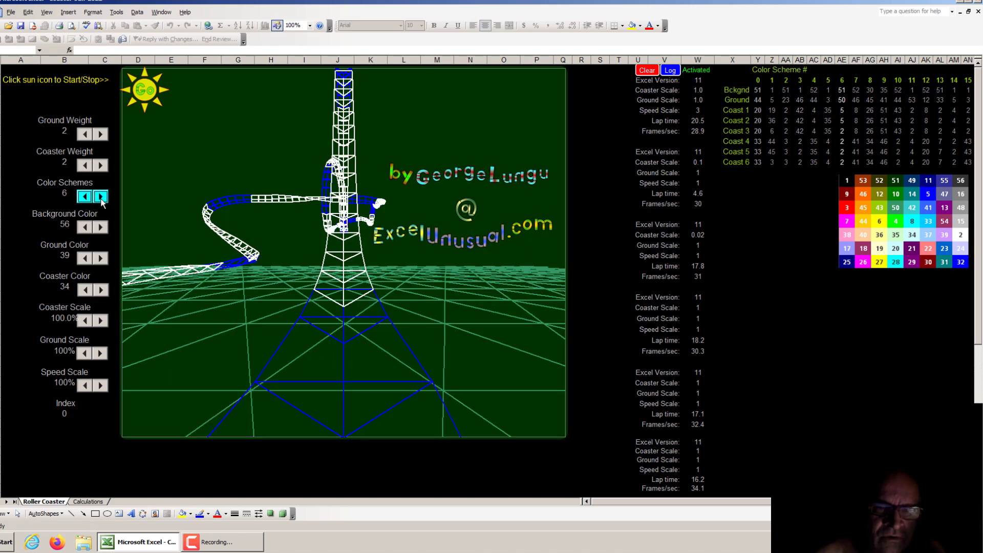
{"action": "left_click", "coordinate": [102, 198]}
{"action": "left_click", "coordinate": [102, 198]}
{"action": "left_click", "coordinate": [102, 197]}
{"action": "left_click", "coordinate": [101, 197]}
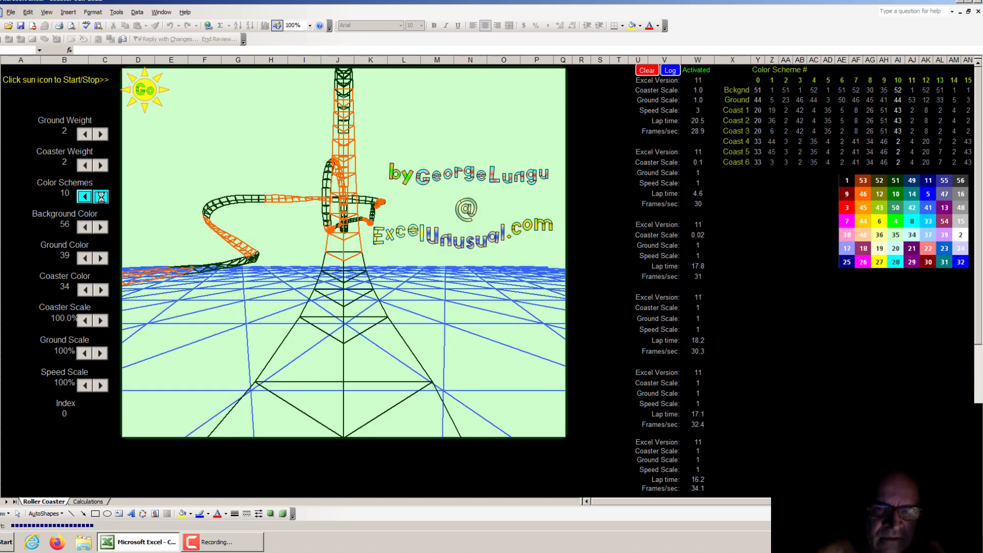
{"action": "left_click", "coordinate": [102, 198]}
{"action": "left_click", "coordinate": [101, 197]}
{"action": "left_click", "coordinate": [101, 198]}
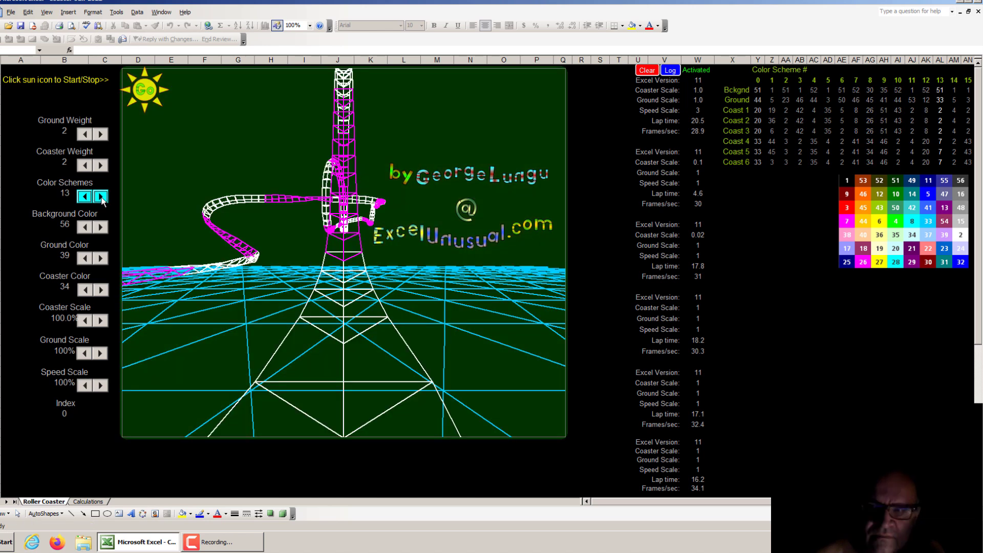
{"action": "left_click", "coordinate": [102, 197]}
{"action": "left_click", "coordinate": [102, 197]}
{"action": "left_click", "coordinate": [102, 198]}
{"action": "left_click", "coordinate": [101, 198]}
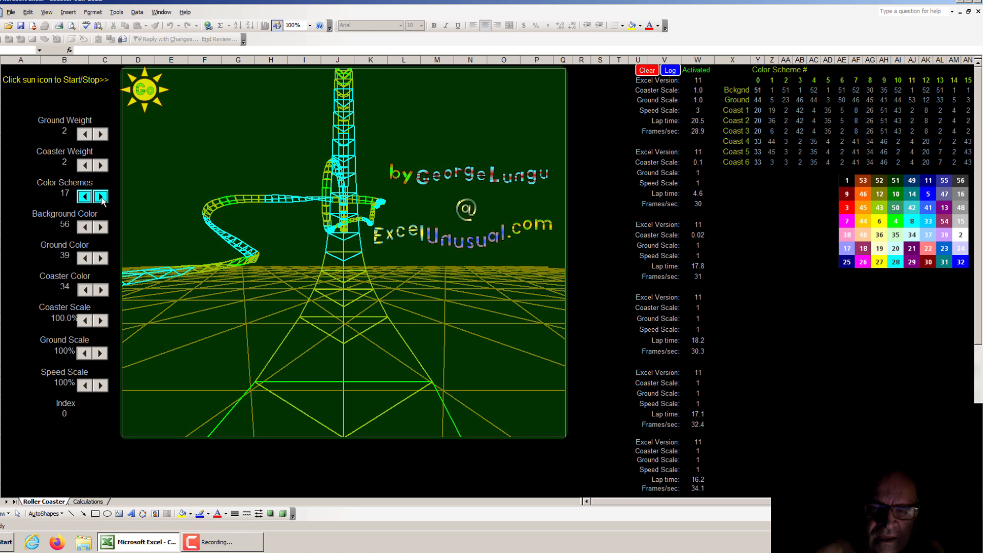
{"action": "left_click", "coordinate": [102, 197]}
{"action": "left_click", "coordinate": [102, 197]}
{"action": "left_click", "coordinate": [101, 198]}
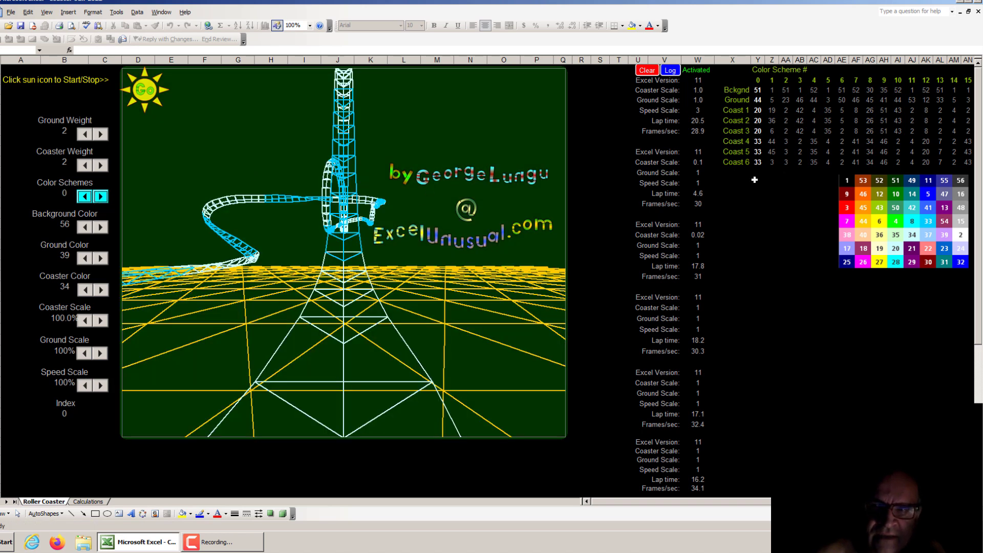
- Step the Color Schemes up to 6 and back down past 0 to scheme 14
{"action": "left_click", "coordinate": [102, 198]}
{"action": "left_click", "coordinate": [101, 199]}
{"action": "left_click", "coordinate": [101, 198]}
{"action": "left_click", "coordinate": [100, 199]}
{"action": "left_click", "coordinate": [100, 199]}
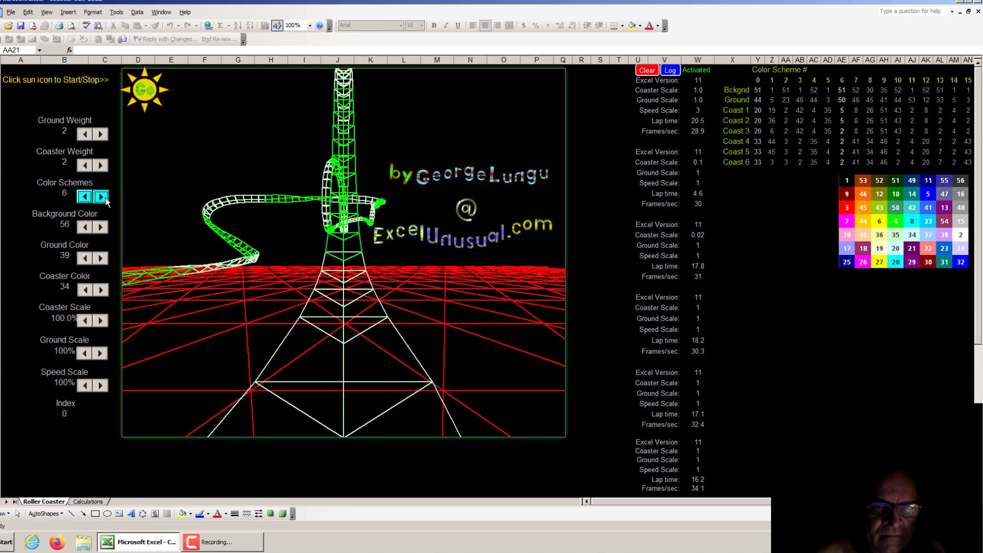
{"action": "left_click", "coordinate": [99, 199]}
{"action": "left_click", "coordinate": [97, 199]}
{"action": "left_click", "coordinate": [95, 199]}
{"action": "left_click", "coordinate": [93, 198]}
{"action": "left_click", "coordinate": [92, 198]}
{"action": "left_click", "coordinate": [92, 198]}
{"action": "left_click", "coordinate": [92, 198]}
{"action": "left_click", "coordinate": [92, 198]}
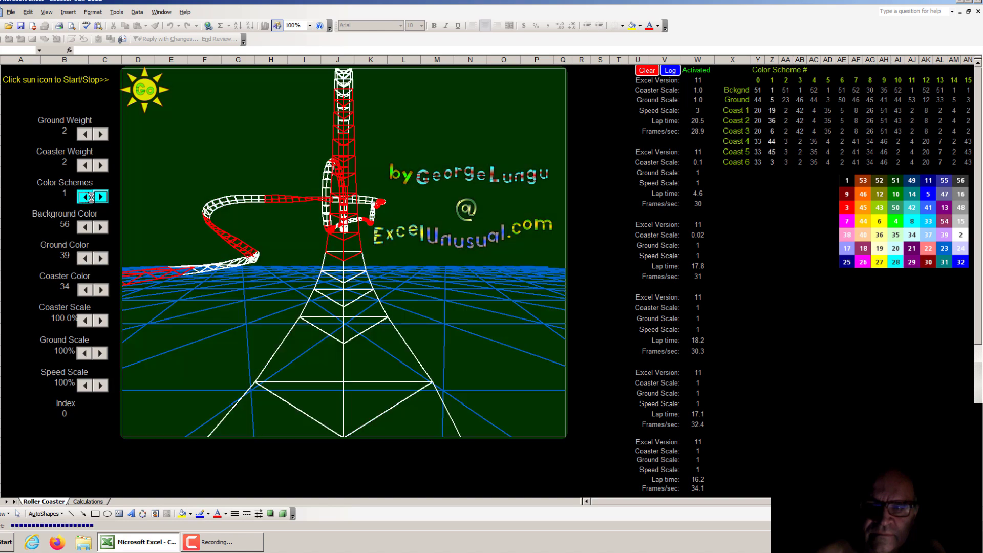
{"action": "left_click", "coordinate": [92, 199]}
{"action": "left_click", "coordinate": [92, 199]}
{"action": "left_click", "coordinate": [91, 197]}
{"action": "left_click", "coordinate": [91, 198]}
{"action": "left_click", "coordinate": [91, 198]}
{"action": "left_click", "coordinate": [91, 198]}
{"action": "left_click", "coordinate": [91, 198]}
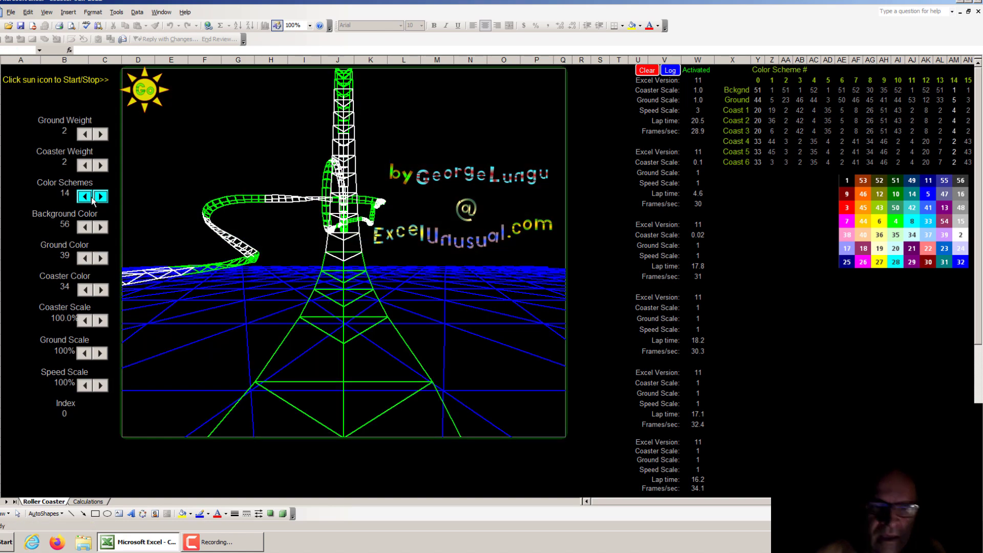
- Start a coaster ride and advance the Color Schemes to 18 while it runs
{"action": "left_click", "coordinate": [144, 89]}
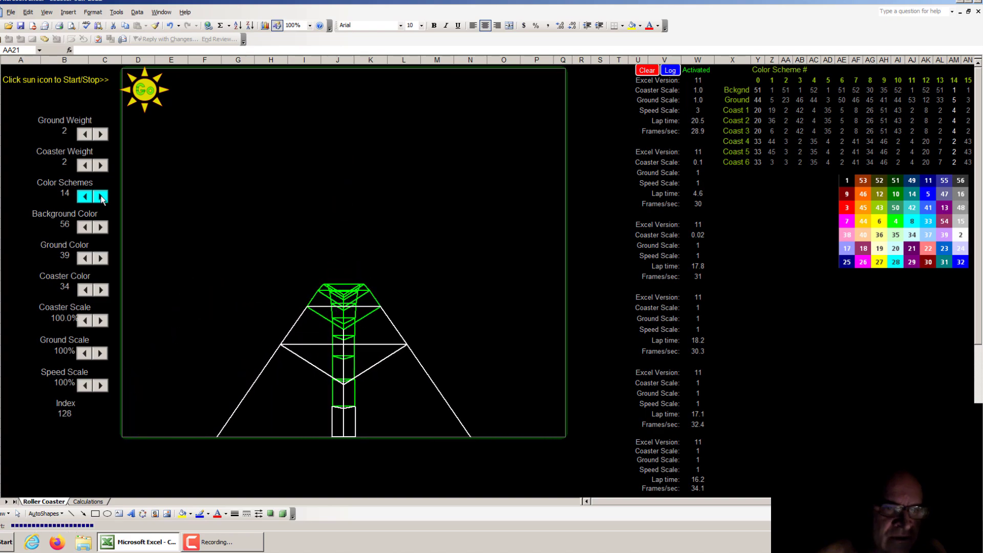
{"action": "left_click", "coordinate": [101, 197]}
{"action": "left_click", "coordinate": [102, 198]}
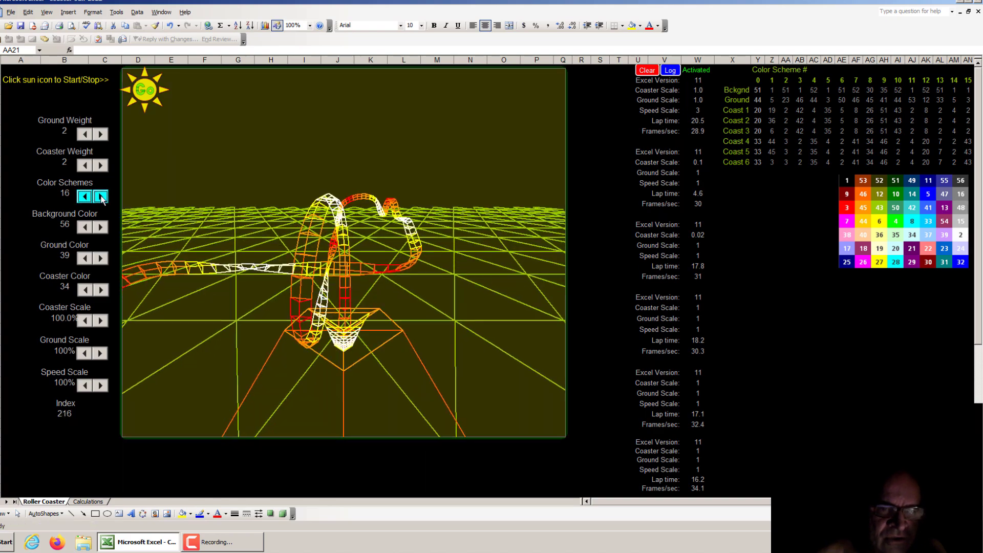
{"action": "left_click", "coordinate": [101, 197]}
{"action": "left_click", "coordinate": [101, 197]}
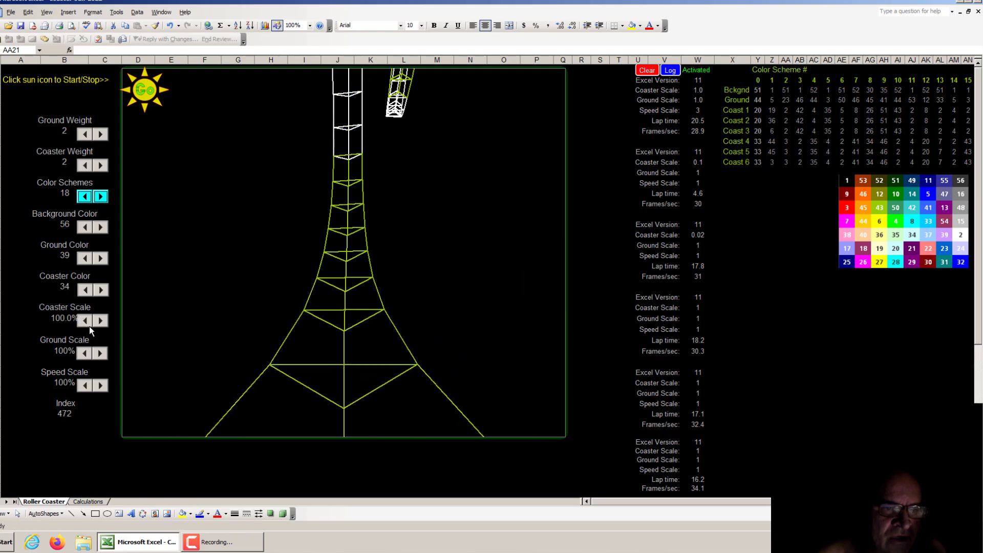
- Shrink the Coaster Scale to 2% during the ride and restore it to 100%
{"action": "left_click", "coordinate": [85, 321]}
{"action": "left_click", "coordinate": [85, 320]}
{"action": "left_click", "coordinate": [85, 320]}
{"action": "left_click", "coordinate": [85, 321]}
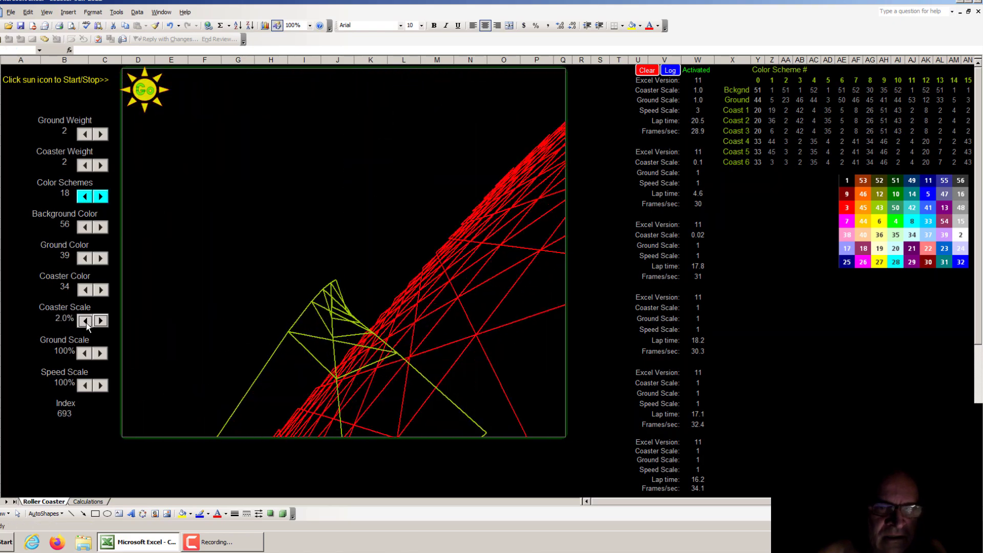
{"action": "left_click", "coordinate": [85, 321]}
{"action": "left_click", "coordinate": [101, 320]}
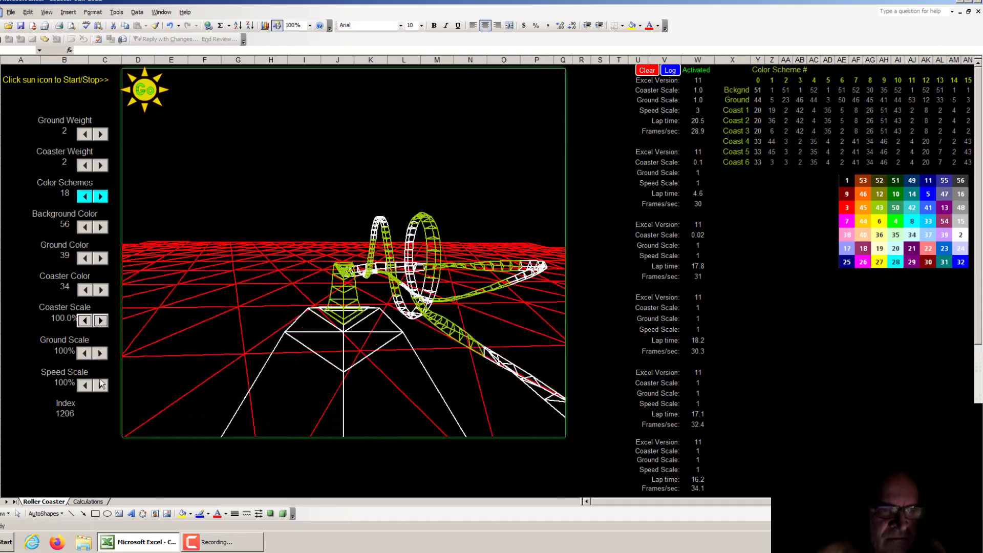
- Lower the Speed Scale to 10% during the ride and raise it to 300%
{"action": "left_click", "coordinate": [85, 386]}
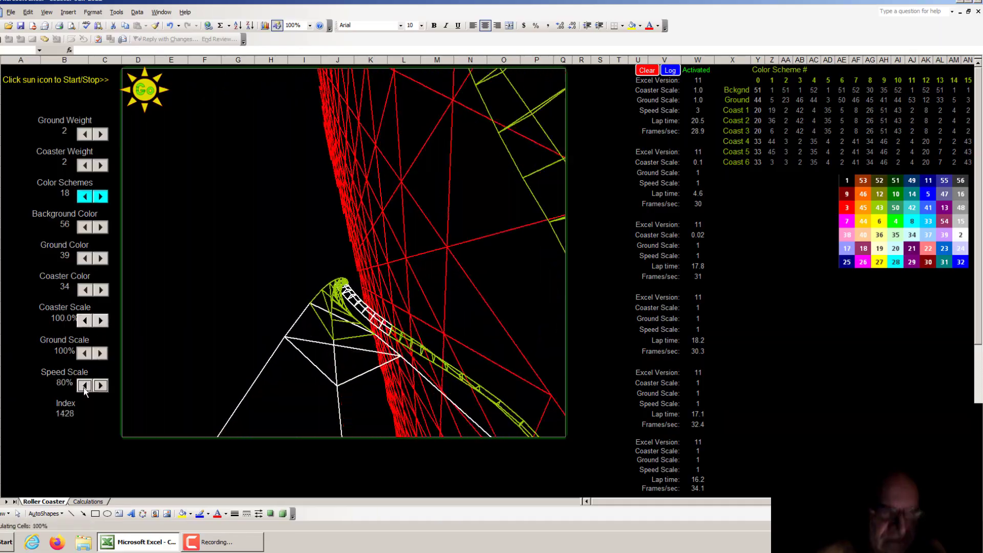
{"action": "left_click", "coordinate": [85, 386]}
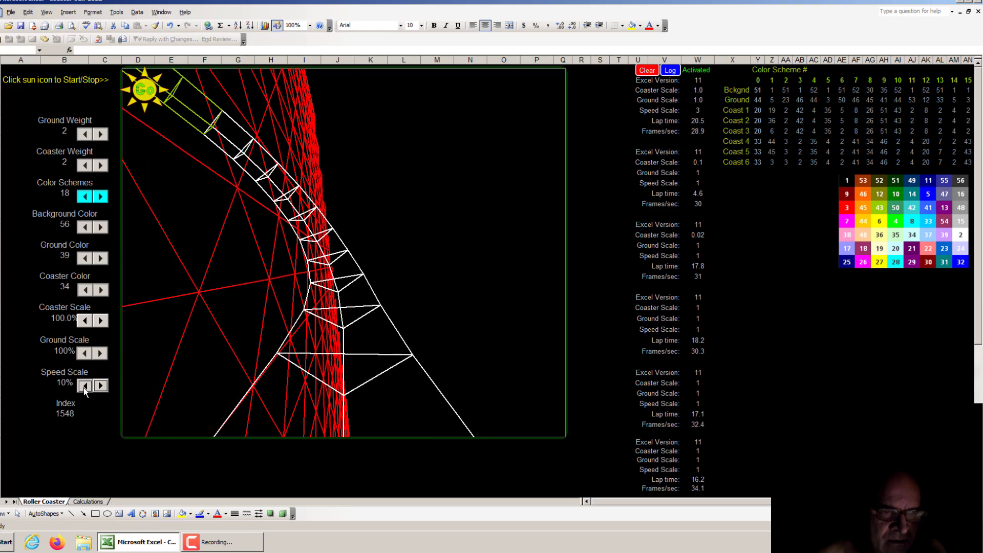
{"action": "left_click", "coordinate": [101, 386]}
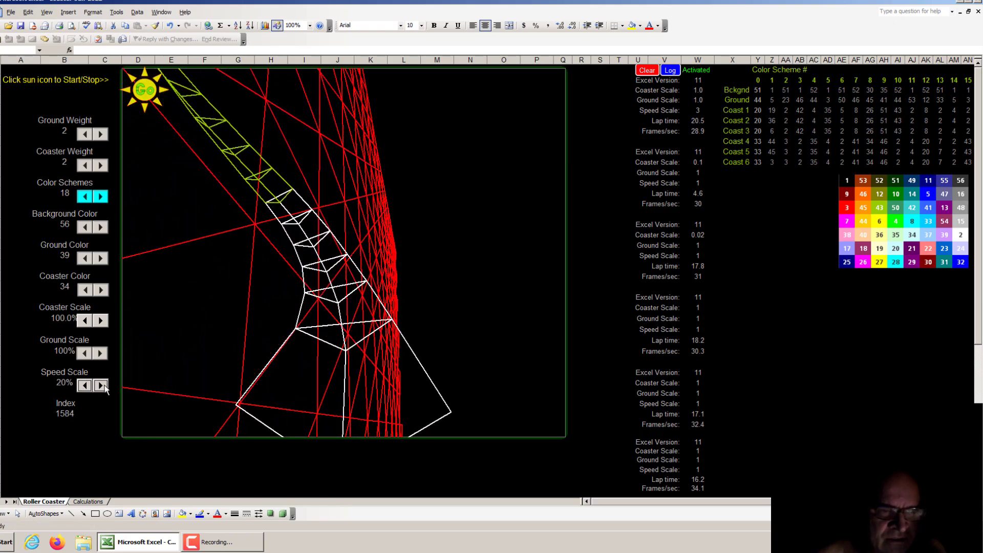
{"action": "left_click", "coordinate": [101, 385]}
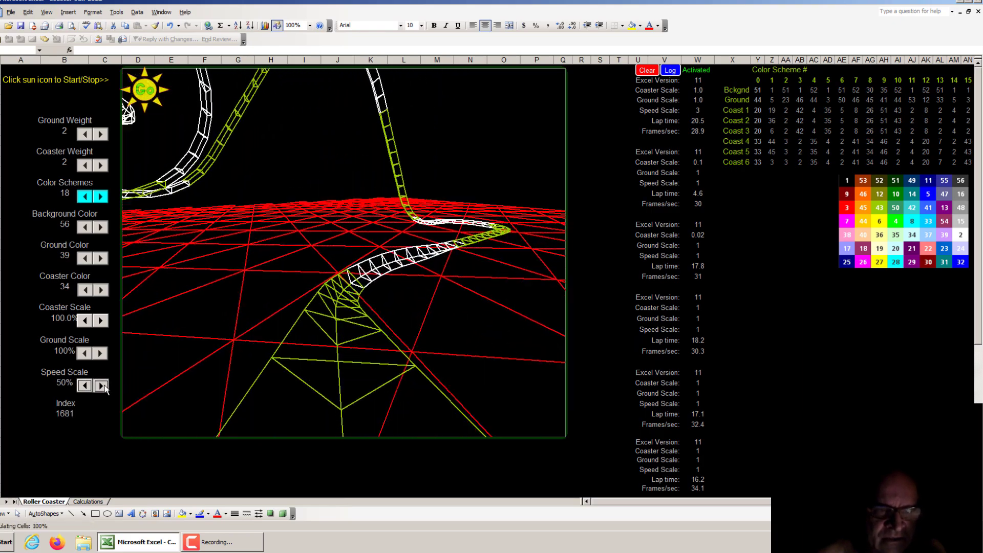
{"action": "left_click", "coordinate": [101, 385]}
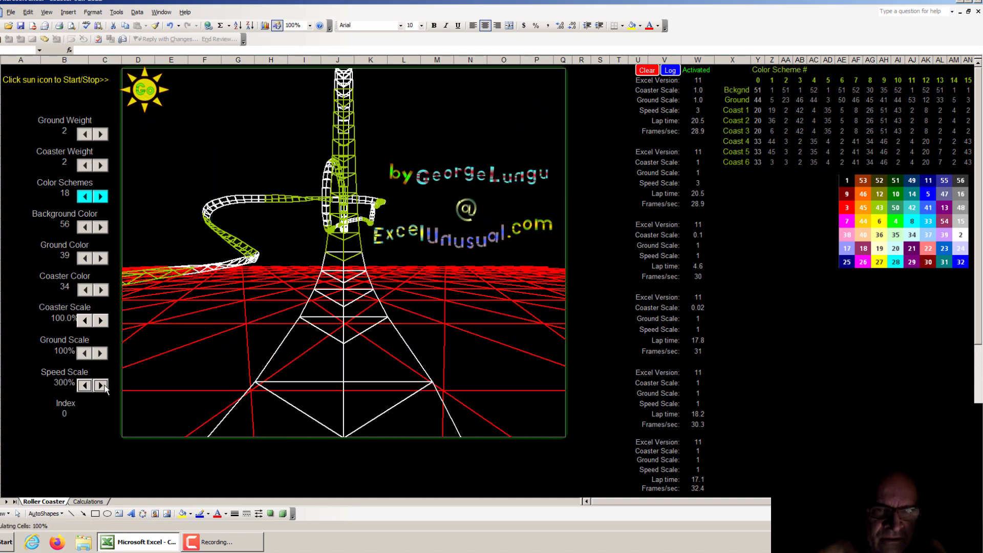
- Run two more coaster rides at 300% Speed Scale and stop the second one partway through the lap
{"action": "left_click", "coordinate": [144, 101]}
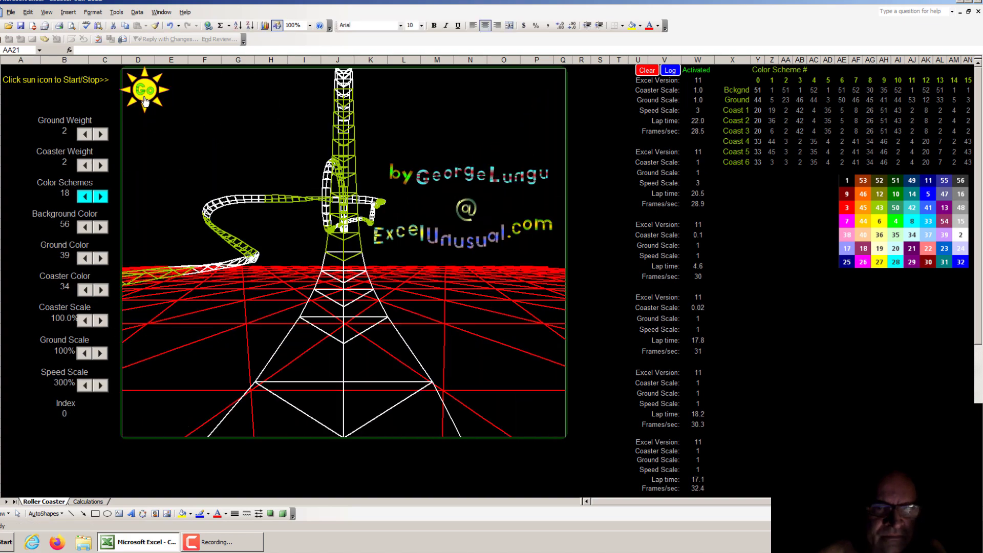
{"action": "left_click", "coordinate": [145, 101]}
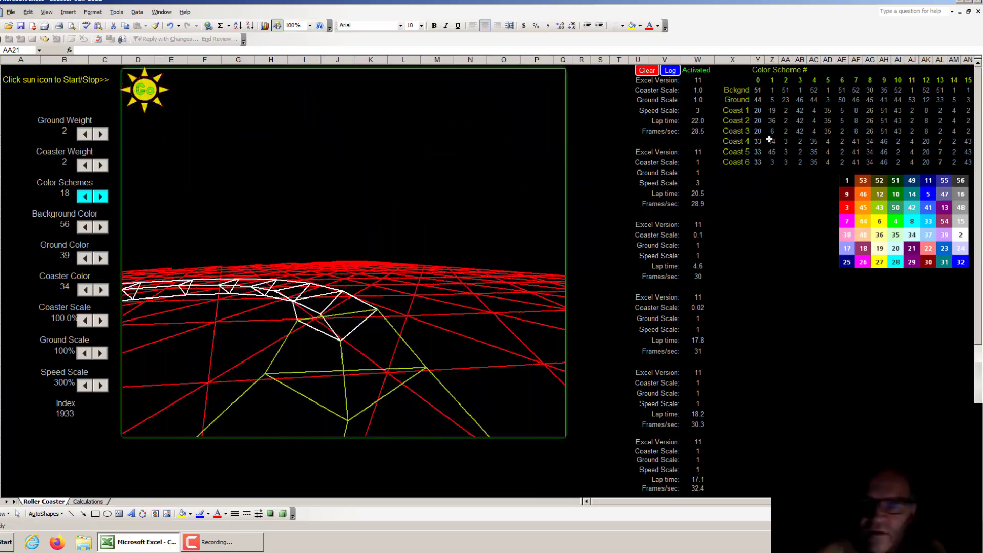
{"action": "left_click", "coordinate": [771, 351]}
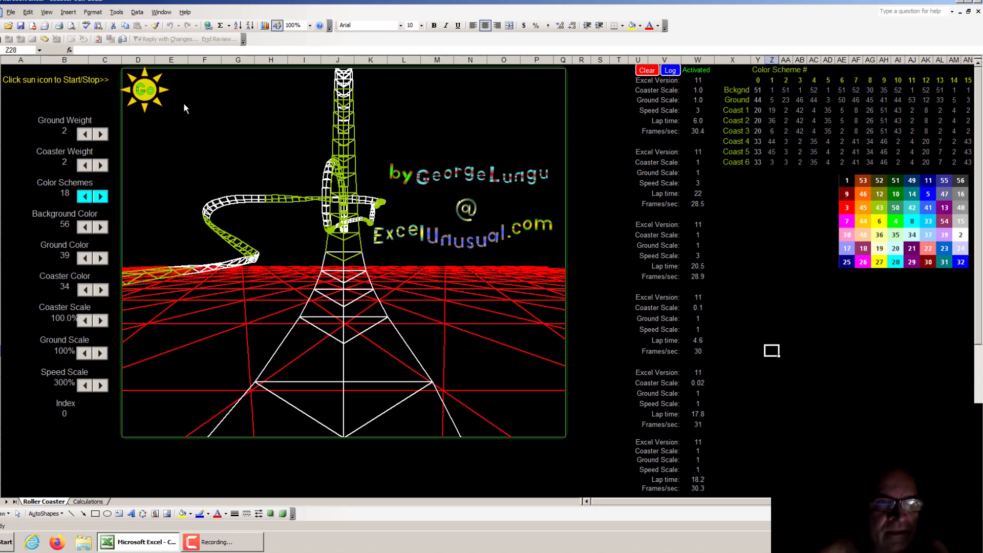
- Close Coaster-Jun-2022.xls without saving and reopen it in the newer Excel version
{"action": "left_click", "coordinate": [977, 2]}
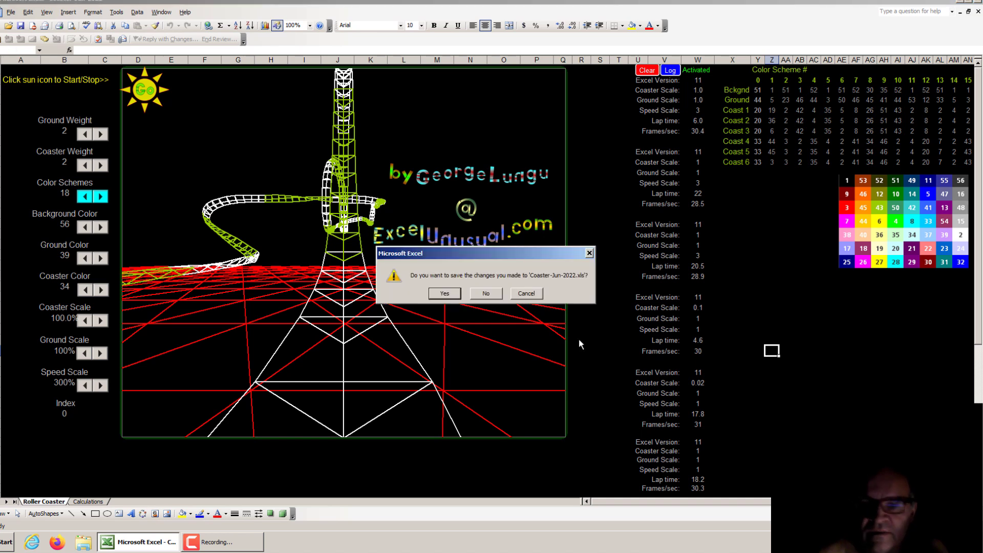
{"action": "left_click", "coordinate": [488, 296]}
{"action": "left_click", "coordinate": [6, 544]}
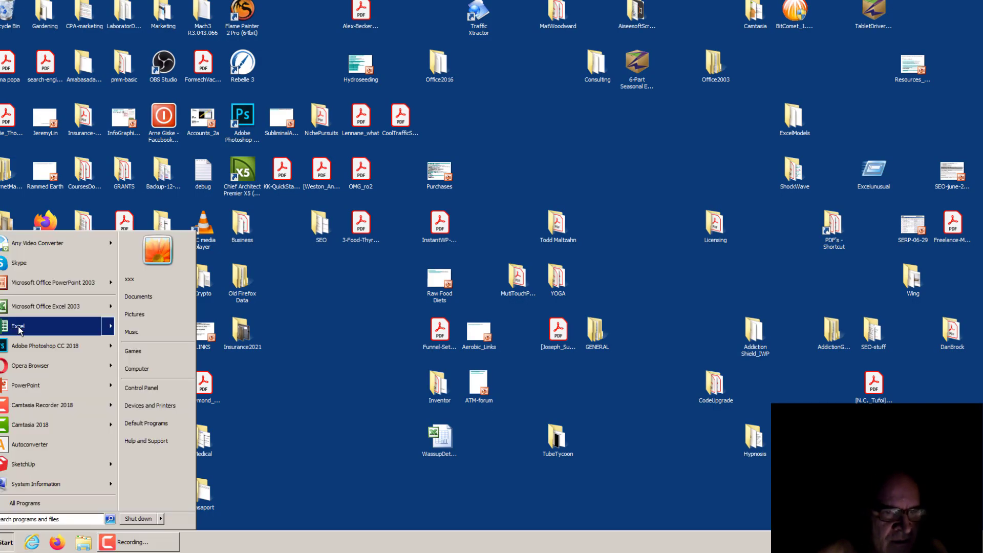
{"action": "left_click", "coordinate": [21, 330]}
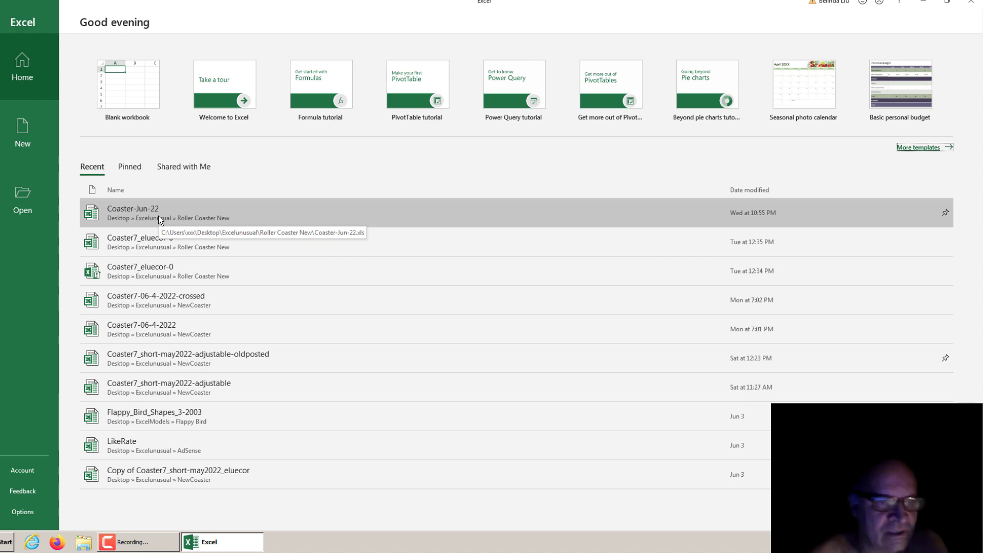
{"action": "left_click", "coordinate": [133, 206]}
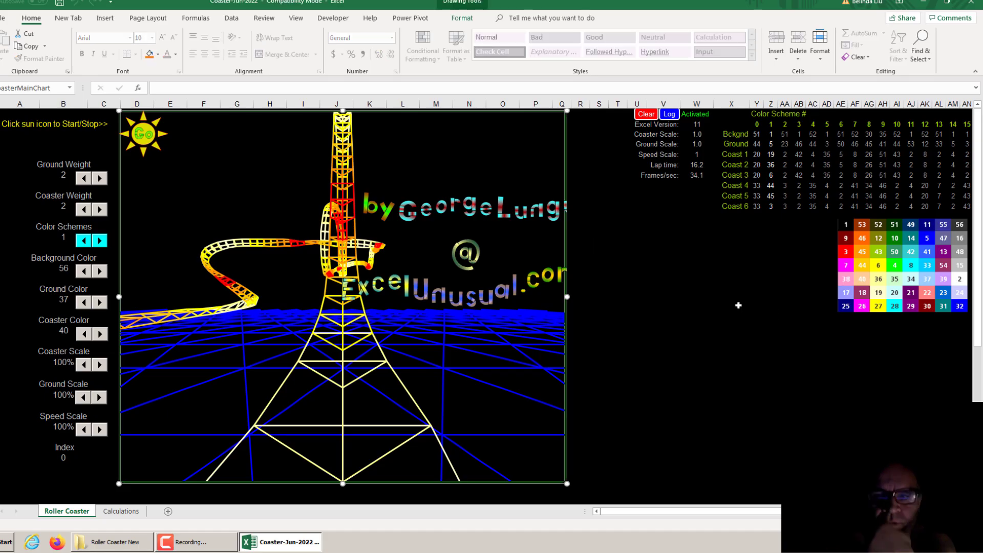
- Deselect the coaster chart and run two rides at 100% scales to log lap times in the newer Excel
{"action": "left_click", "coordinate": [738, 305]}
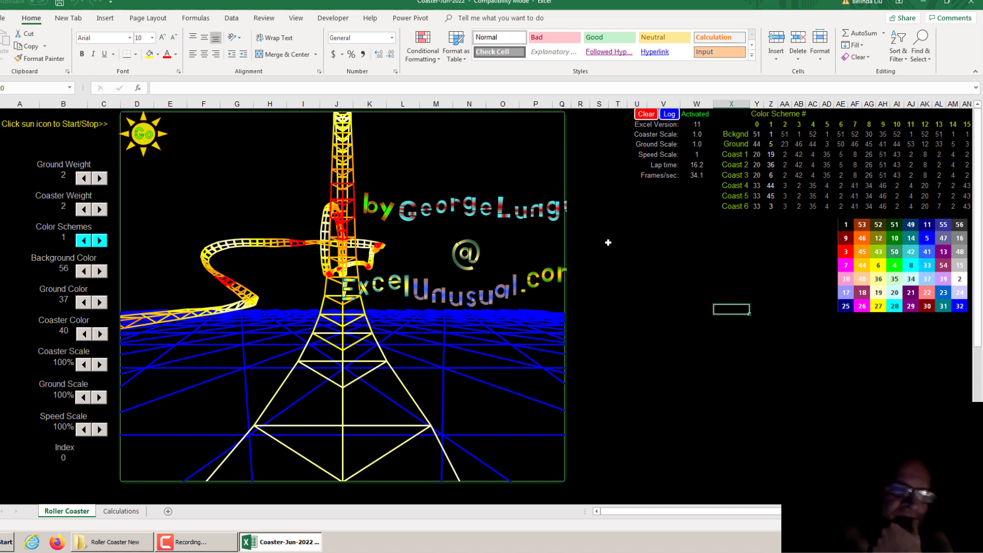
{"action": "left_click", "coordinate": [138, 141]}
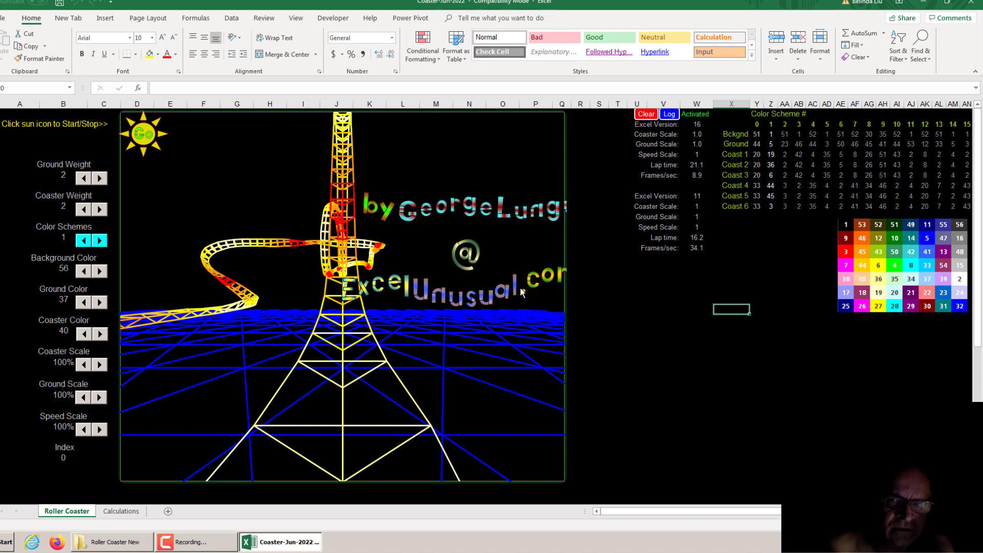
{"action": "left_click", "coordinate": [651, 275]}
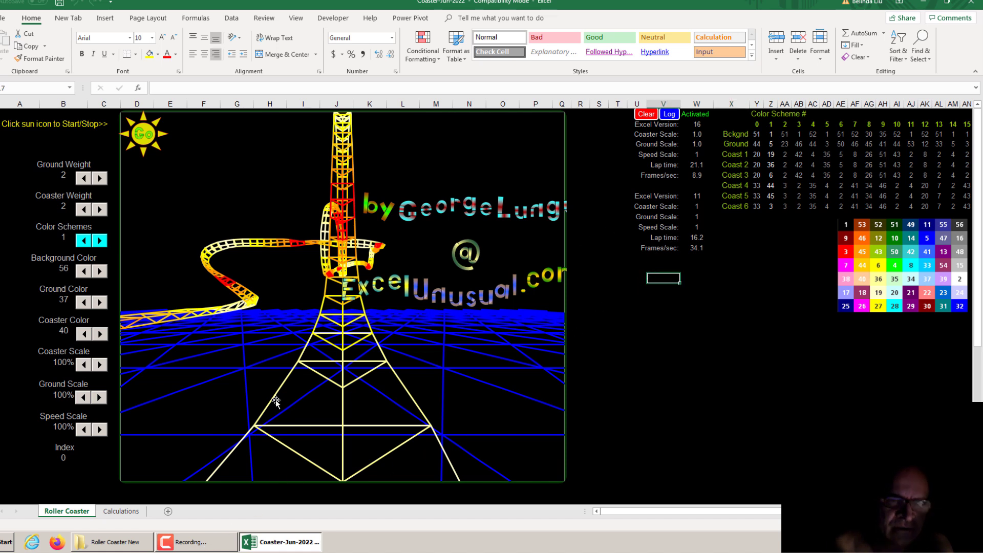
{"action": "left_click", "coordinate": [145, 145]}
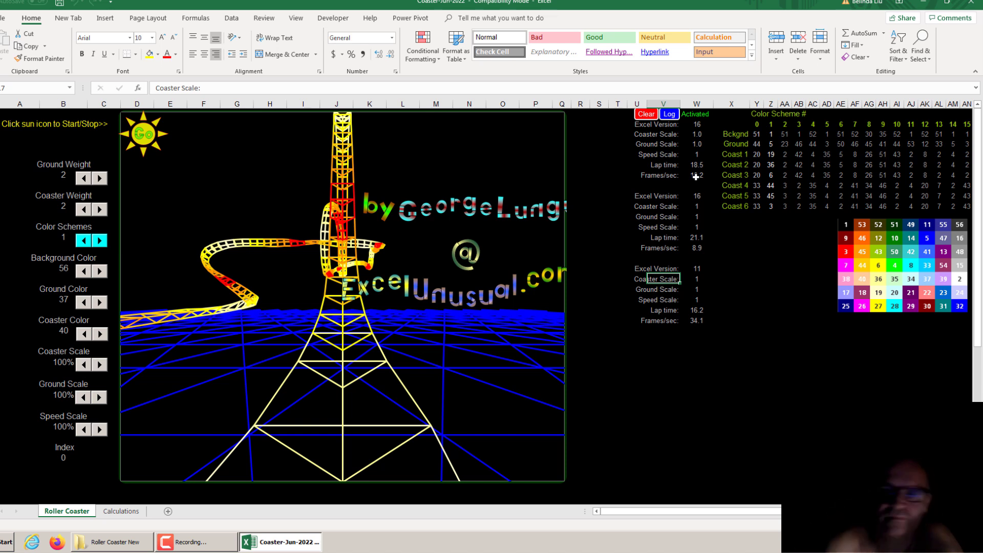
{"action": "left_click", "coordinate": [770, 373]}
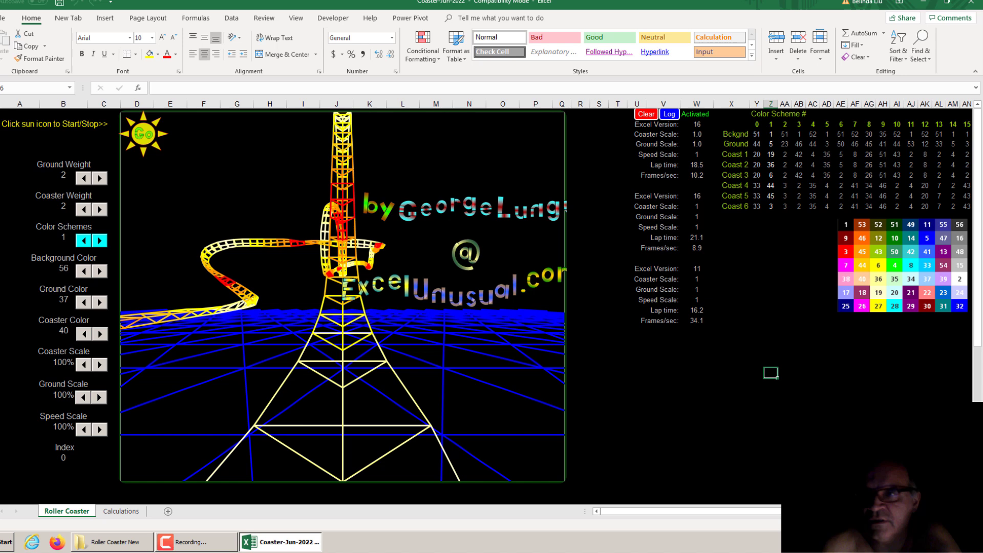
- Close Coaster-Jun-2022.xls without saving and open the recent PerlinStudy workbook in Excel 2003
{"action": "left_click", "coordinate": [975, 4]}
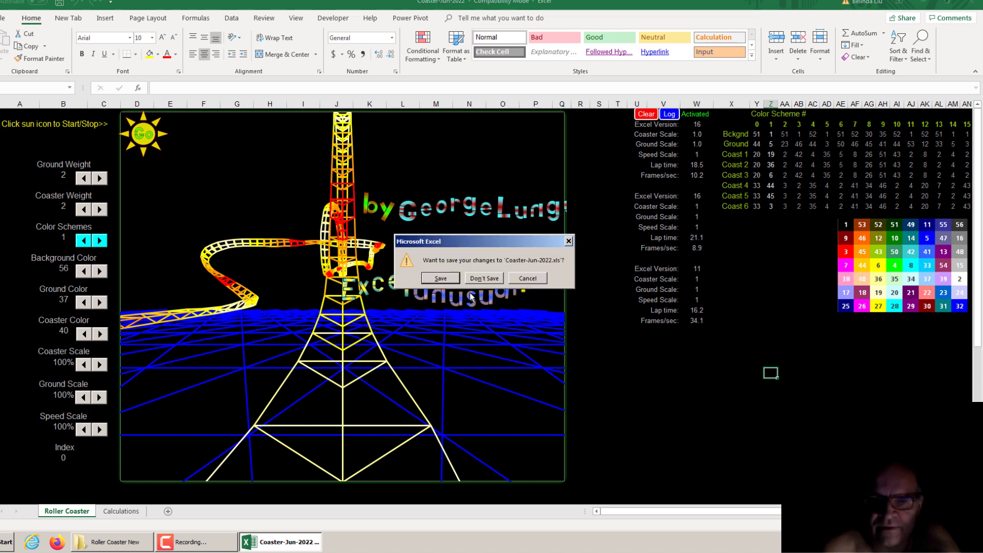
{"action": "left_click", "coordinate": [472, 298]}
{"action": "left_click", "coordinate": [6, 542]}
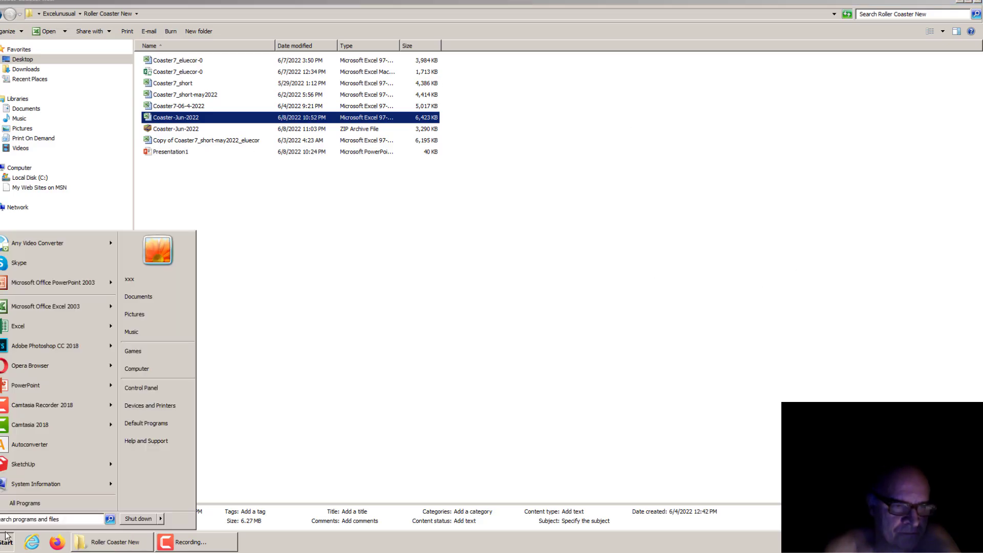
{"action": "mouse_move", "coordinate": [48, 315]}
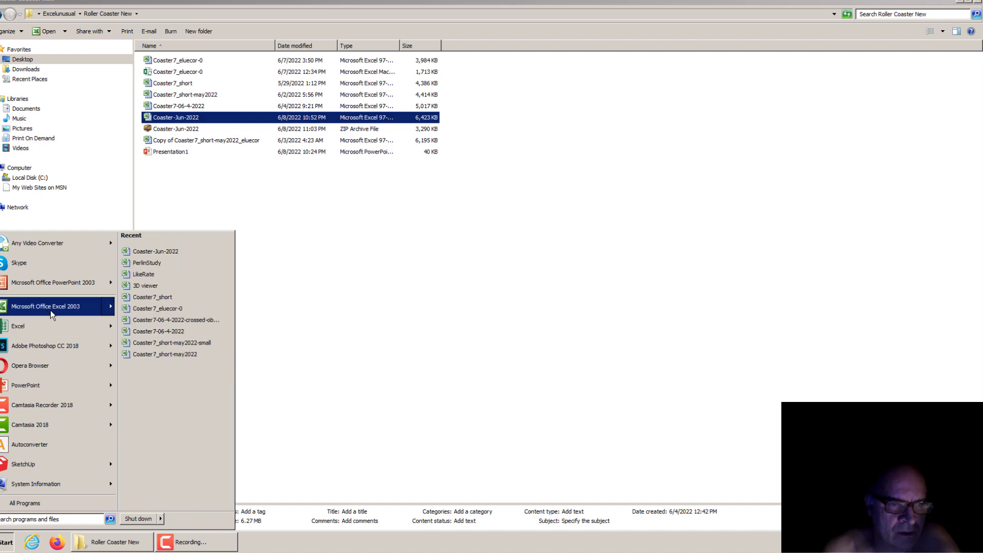
{"action": "left_click", "coordinate": [176, 263]}
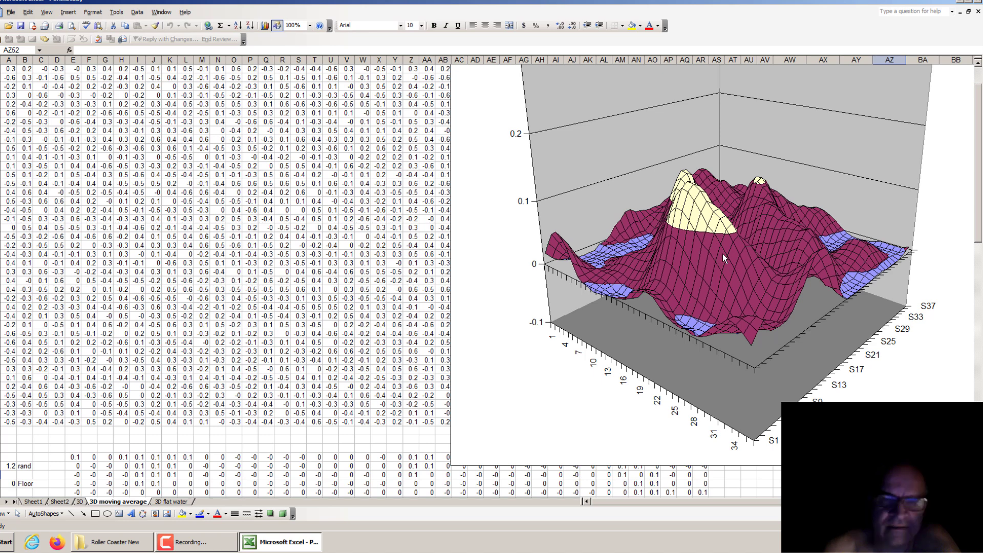
- Compare the surface charts on the 3D moving average and 3D flat water sheets
{"action": "scroll", "coordinate": [691, 246], "scroll_direction": "up", "scroll_amount": 2}
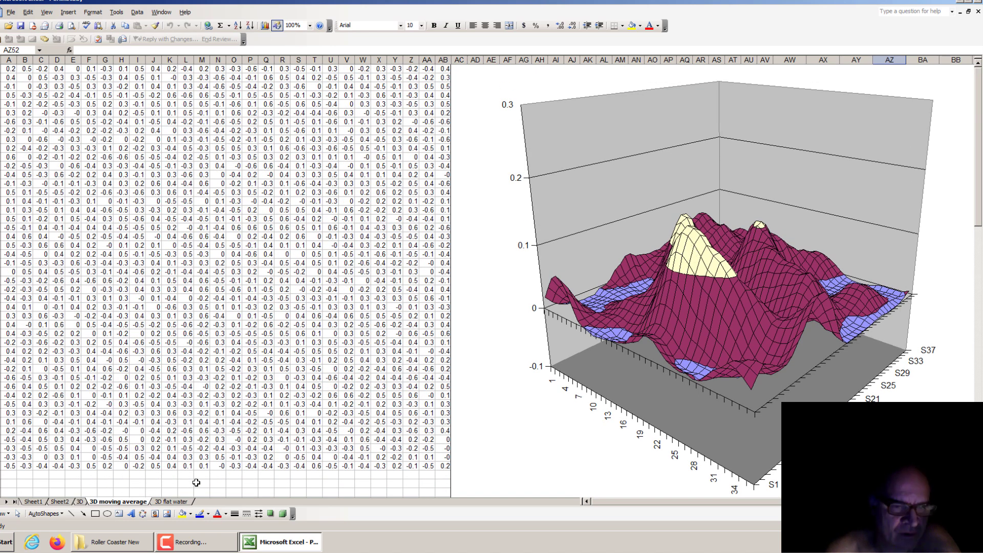
{"action": "left_click", "coordinate": [174, 502]}
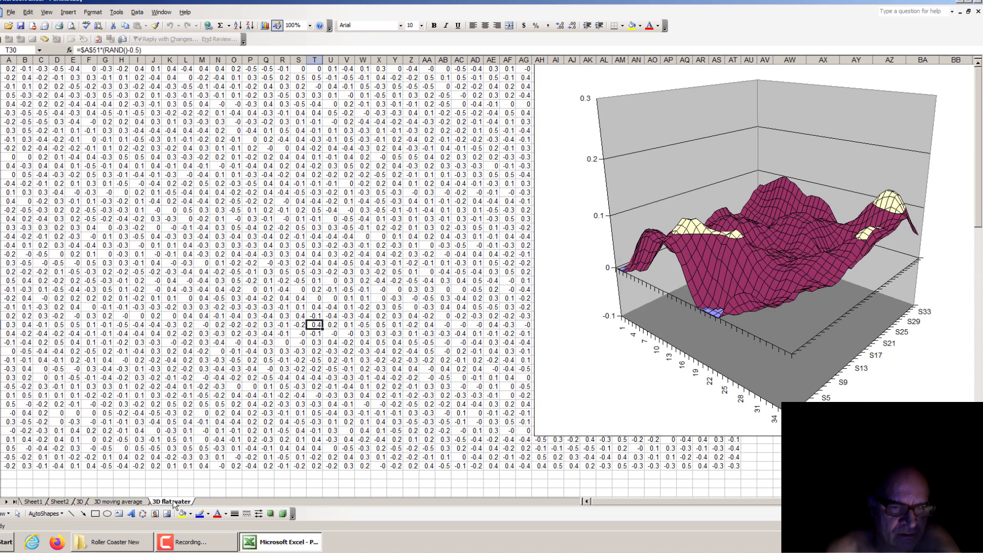
{"action": "left_click", "coordinate": [135, 503]}
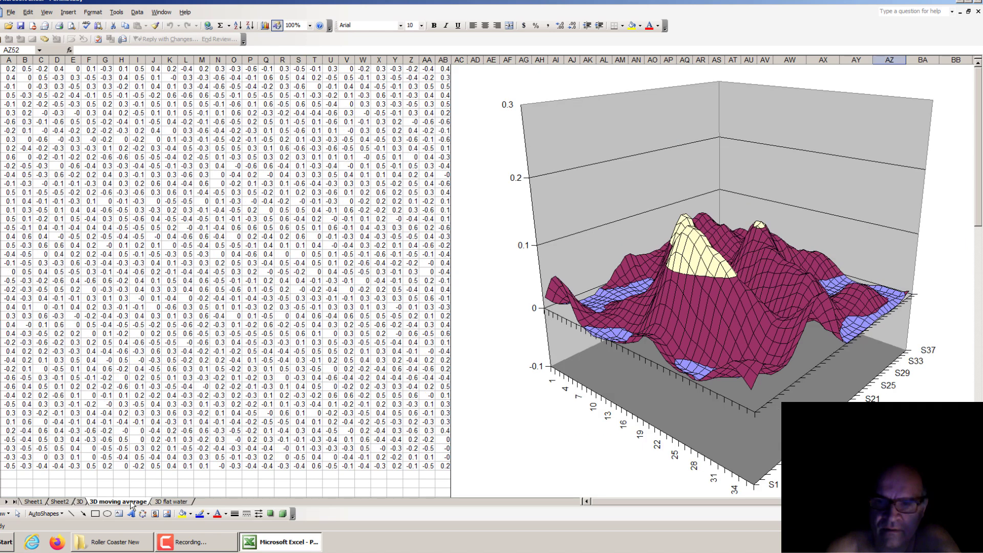
{"action": "left_click", "coordinate": [178, 503]}
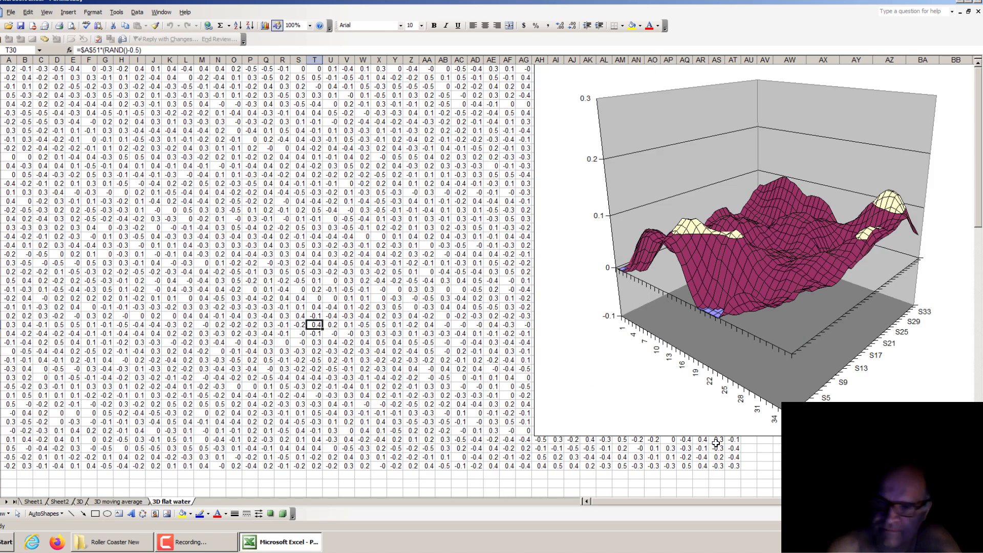
{"action": "left_click", "coordinate": [776, 448]}
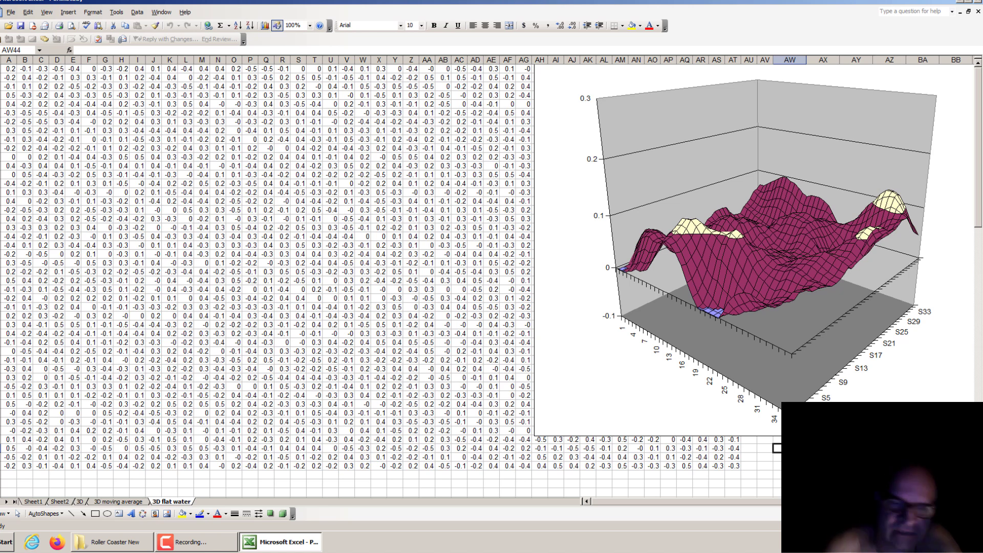
{"action": "left_click", "coordinate": [608, 422]}
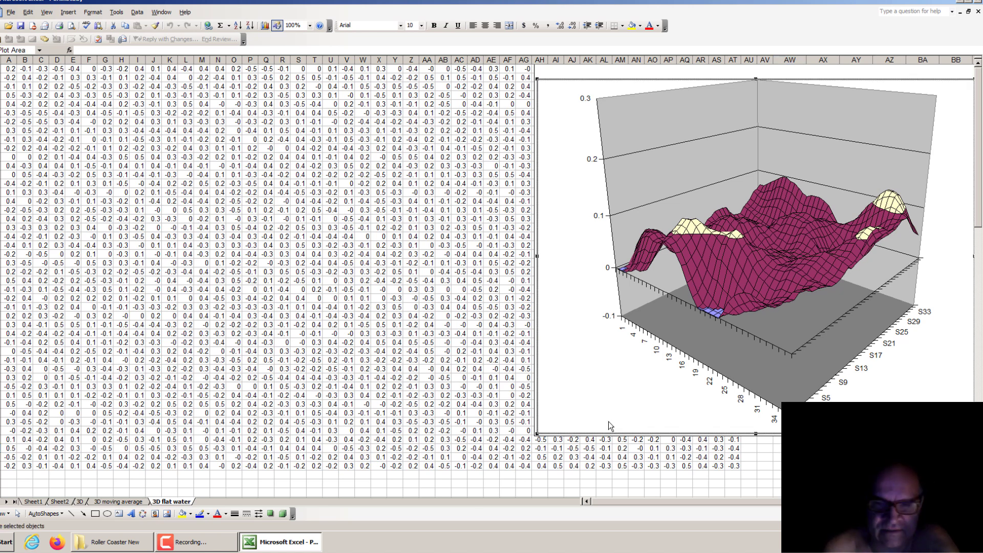
{"action": "left_click", "coordinate": [537, 207]}
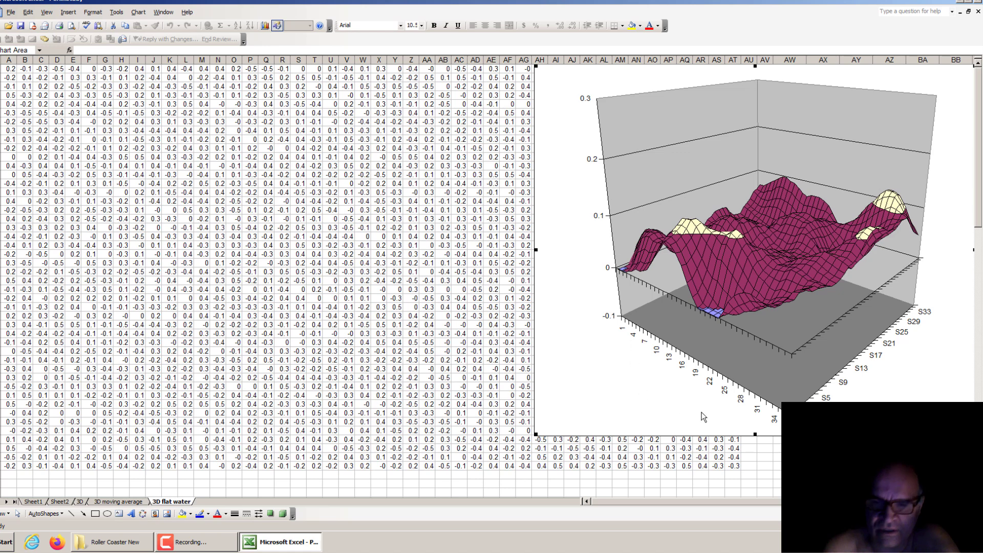
- Select cell AW47 on the 3D flat water sheet and recalculate repeatedly to generate new random terrain surfaces
{"action": "left_click", "coordinate": [774, 474]}
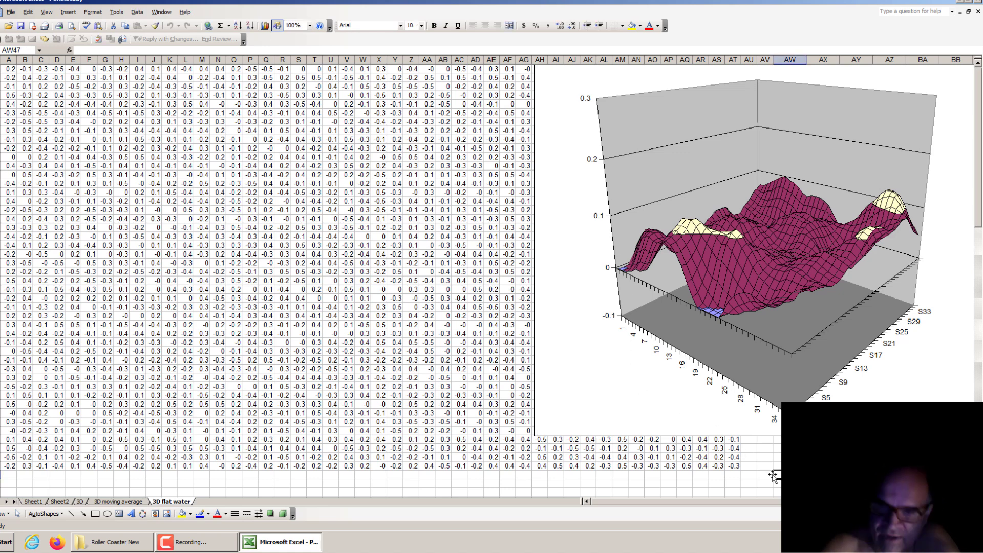
{"action": "key", "text": "F9"}
{"action": "key", "text": "F9"}
{"action": "key", "text": "F9"}
{"action": "key", "text": "F9"}
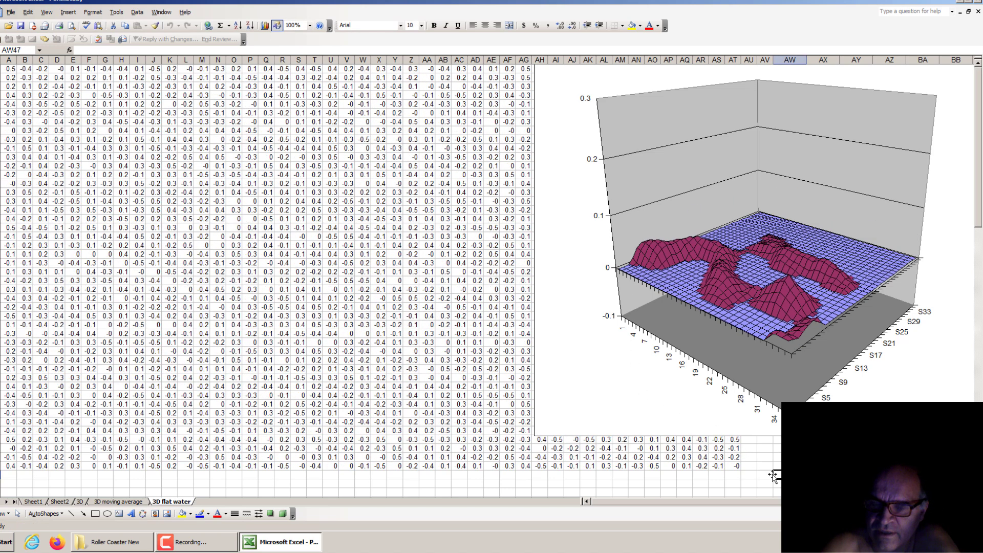
{"action": "key", "text": "F9"}
{"action": "key", "text": "F9"}
{"action": "key", "text": "F9"}
{"action": "key", "text": "F9"}
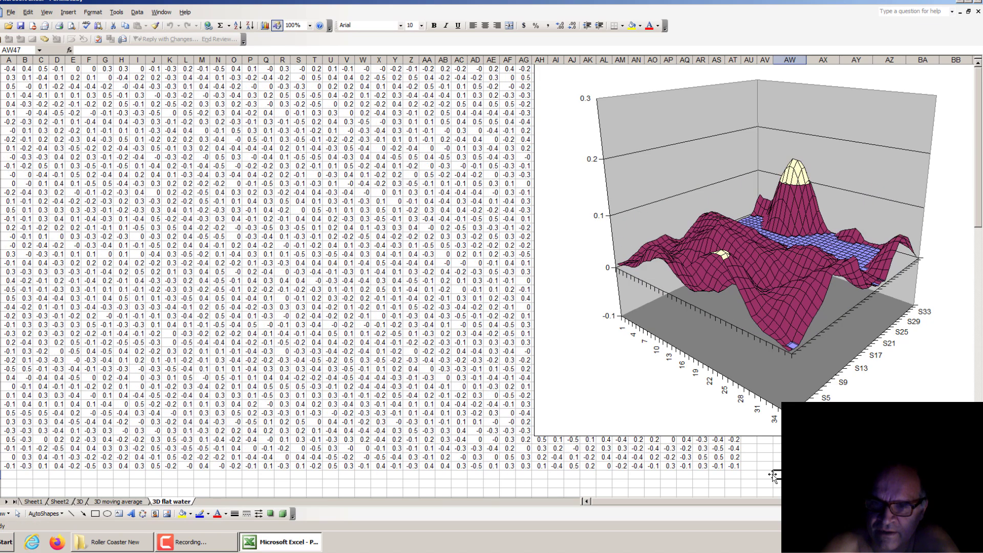
{"action": "key", "text": "F9"}
{"action": "key", "text": "F9"}
{"action": "key", "text": "F9"}
{"action": "key", "text": "F9"}
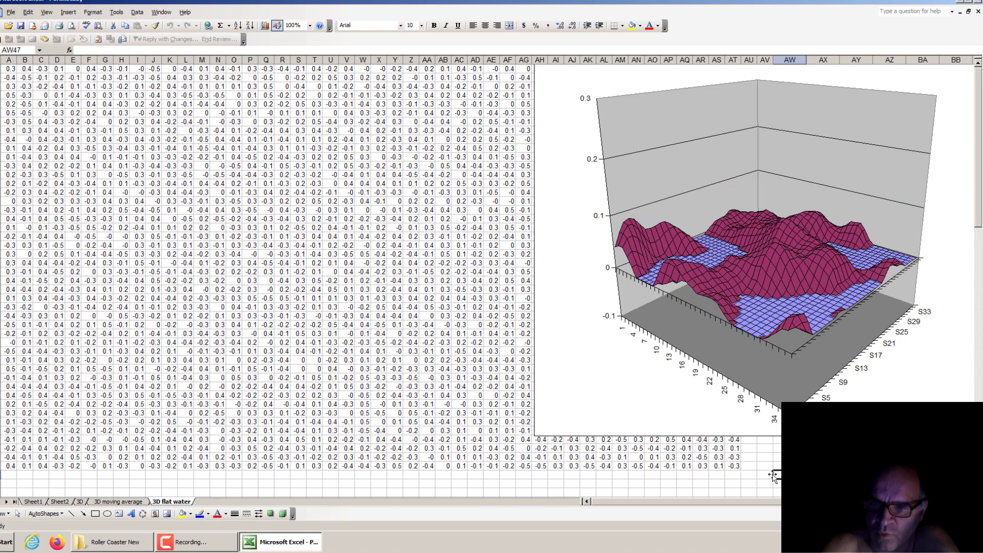
{"action": "key", "text": "F9"}
{"action": "key", "text": "F9"}
{"action": "key", "text": "F9"}
{"action": "key", "text": "F9"}
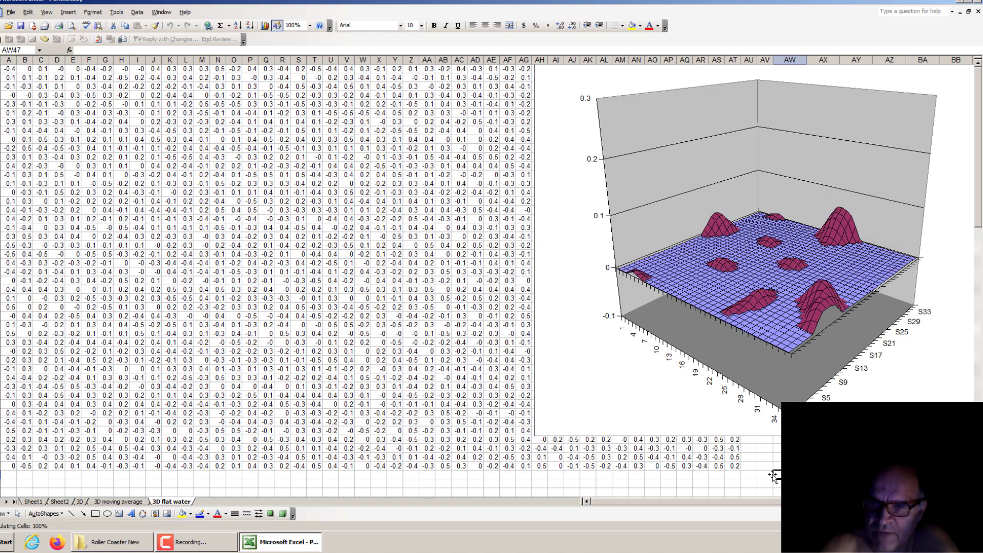
{"action": "key", "text": "F9"}
{"action": "key", "text": "F9"}
{"action": "key", "text": "F9"}
{"action": "key", "text": "F9"}
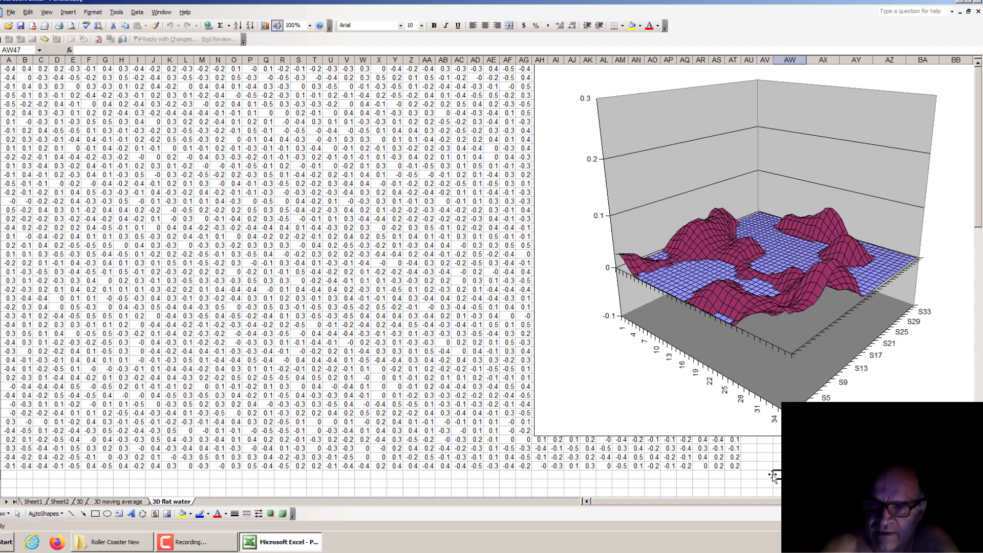
{"action": "key", "text": "F9"}
{"action": "key", "text": "F9"}
{"action": "key", "text": "F9"}
{"action": "key", "text": "F9"}
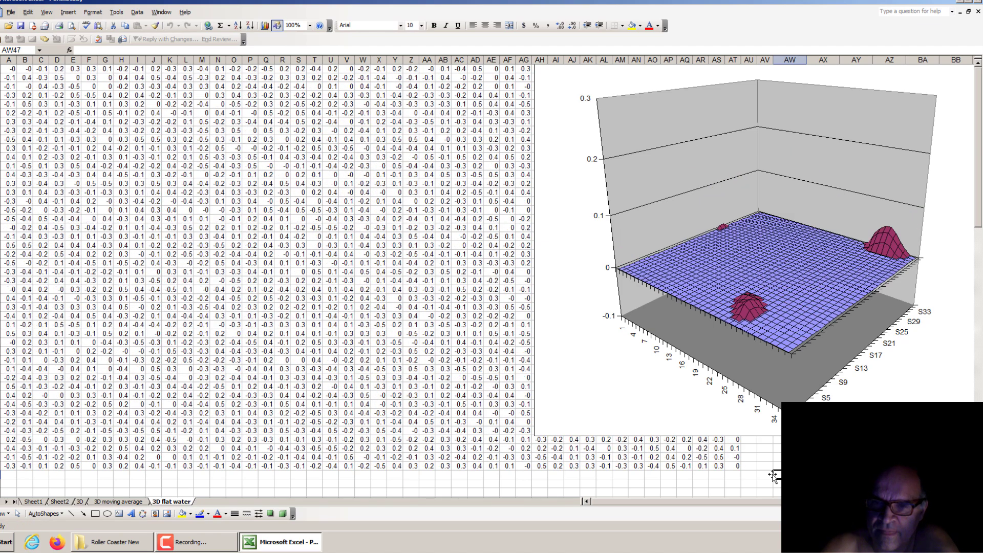
{"action": "key", "text": "F9"}
{"action": "key", "text": "F9"}
{"action": "key", "text": "F9"}
{"action": "key", "text": "F9"}
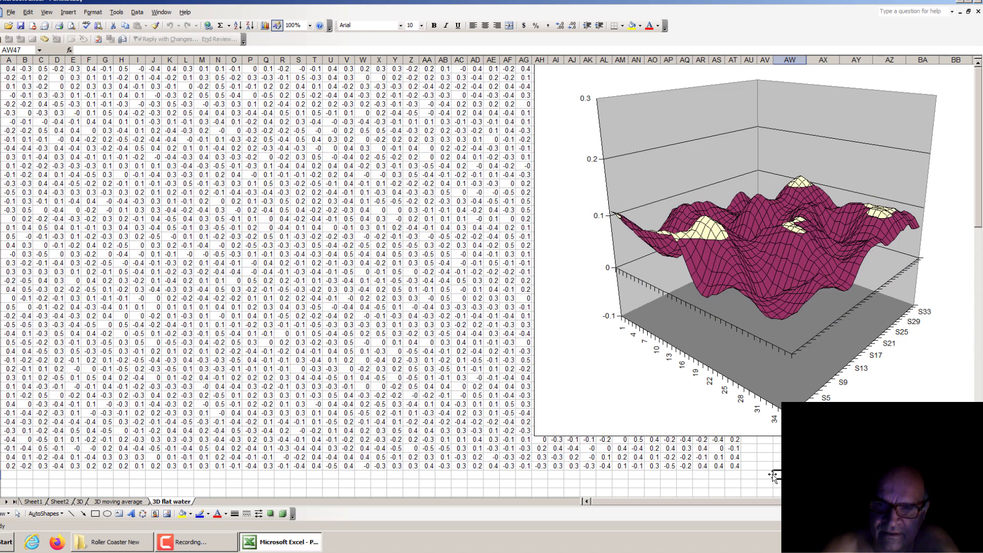
{"action": "key", "text": "F9"}
{"action": "key", "text": "F9"}
{"action": "key", "text": "F9"}
{"action": "key", "text": "F9"}
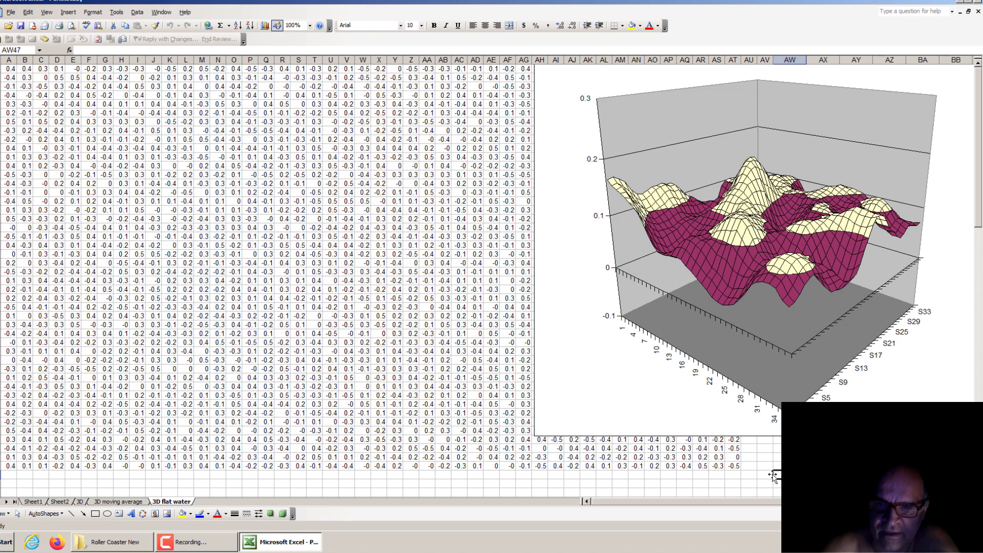
{"action": "key", "text": "F9"}
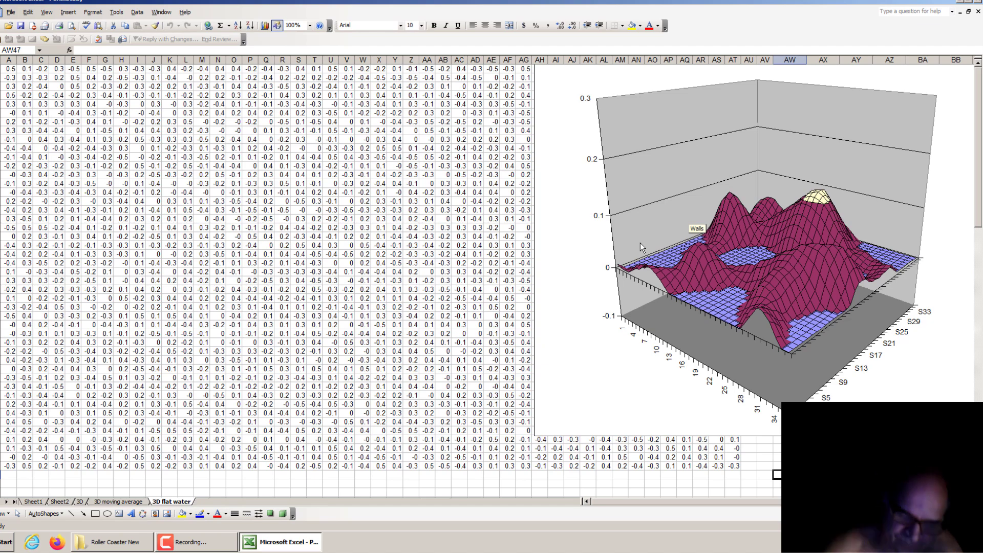
{"action": "key", "text": "F9"}
{"action": "key", "text": "F9"}
{"action": "key", "text": "F9"}
{"action": "key", "text": "F9"}
{"action": "key", "text": "F9"}
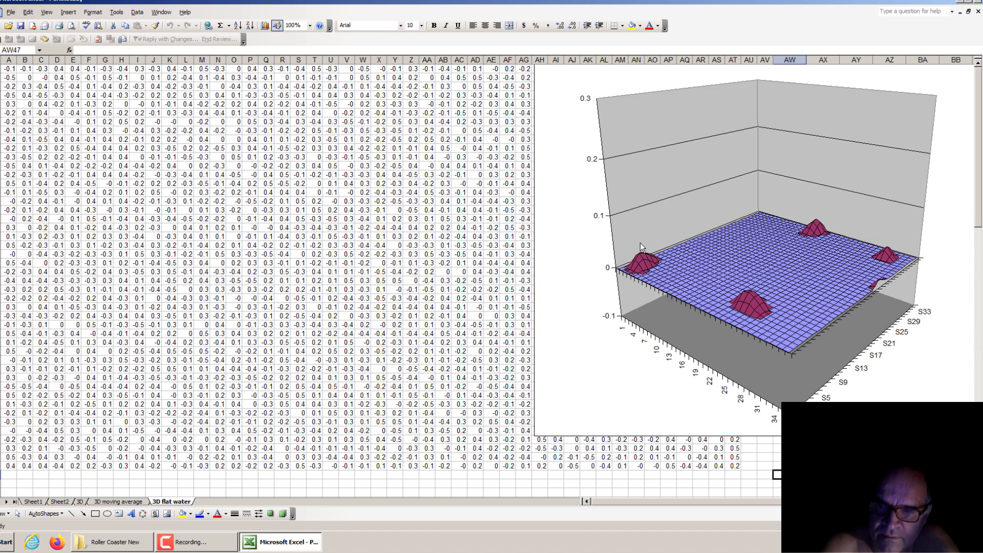
{"action": "key", "text": "F9"}
{"action": "key", "text": "F9"}
{"action": "key", "text": "F9"}
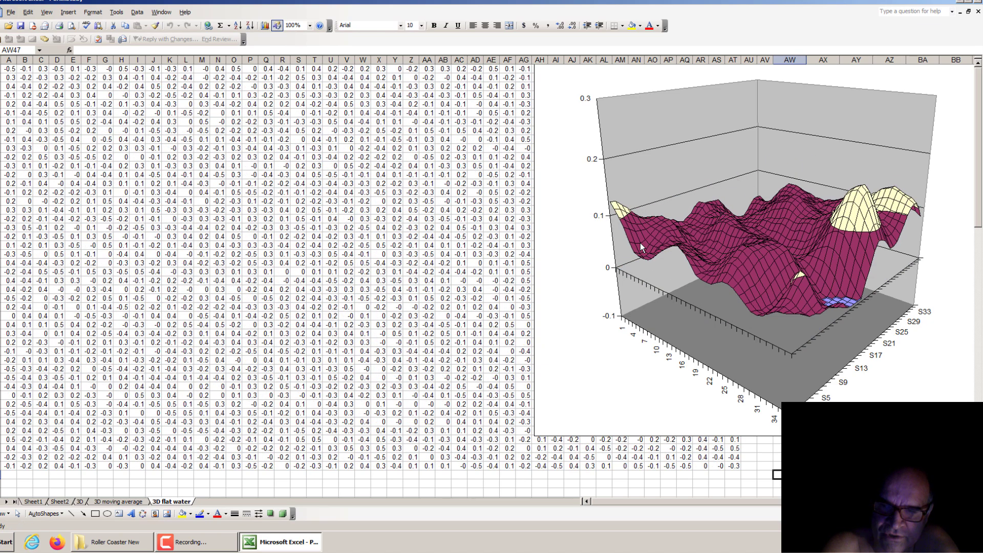
{"action": "key", "text": "F9"}
{"action": "key", "text": "F9"}
{"action": "key", "text": "F9"}
{"action": "key", "text": "F9"}
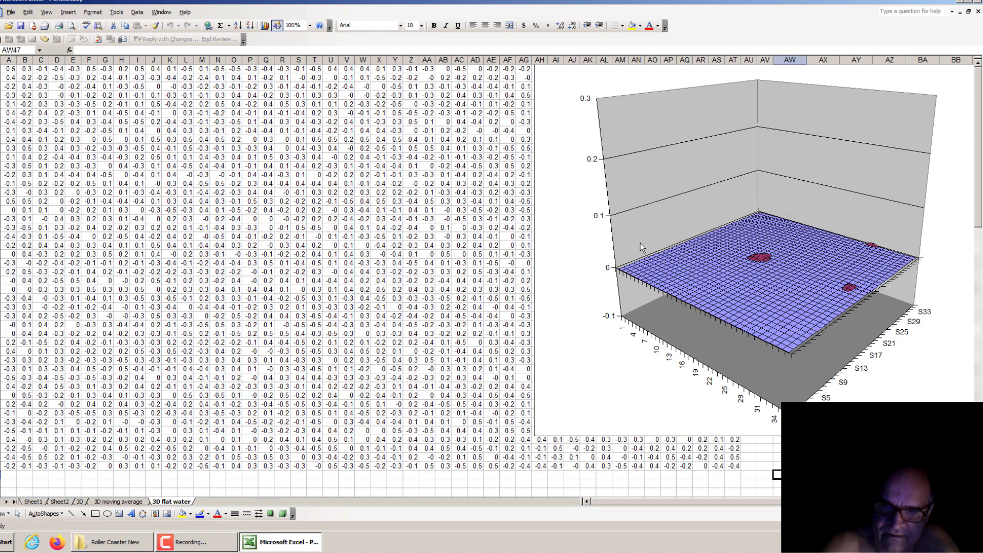
{"action": "key", "text": "F9"}
{"action": "key", "text": "F9"}
{"action": "key", "text": "F9"}
{"action": "key", "text": "F9"}
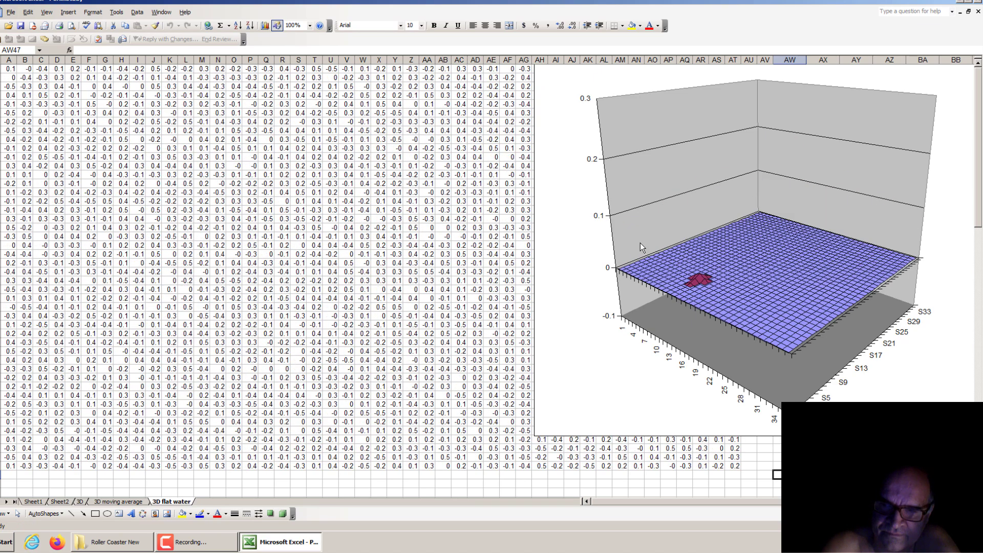
{"action": "key", "text": "F9"}
{"action": "key", "text": "F9"}
{"action": "key", "text": "F9"}
{"action": "key", "text": "F9"}
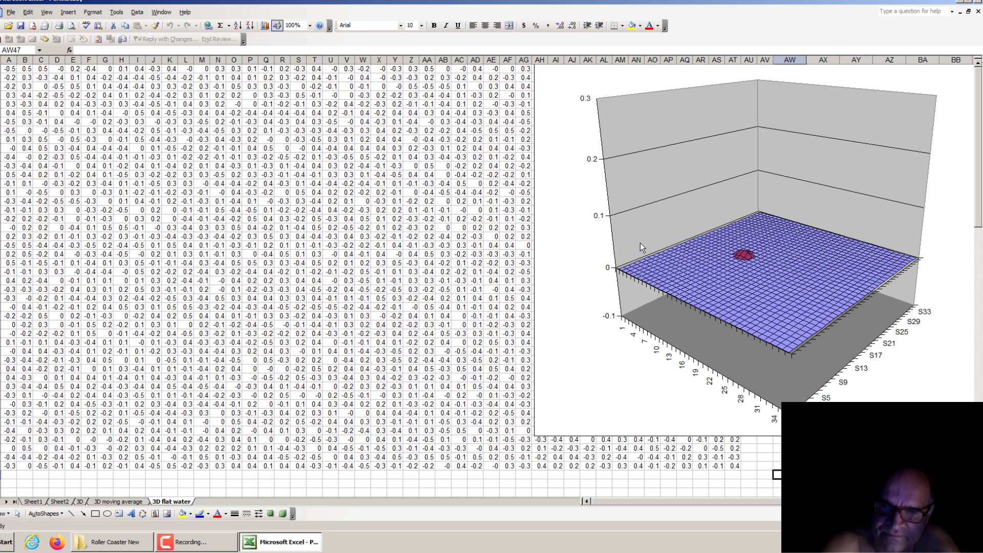
{"action": "key", "text": "F9"}
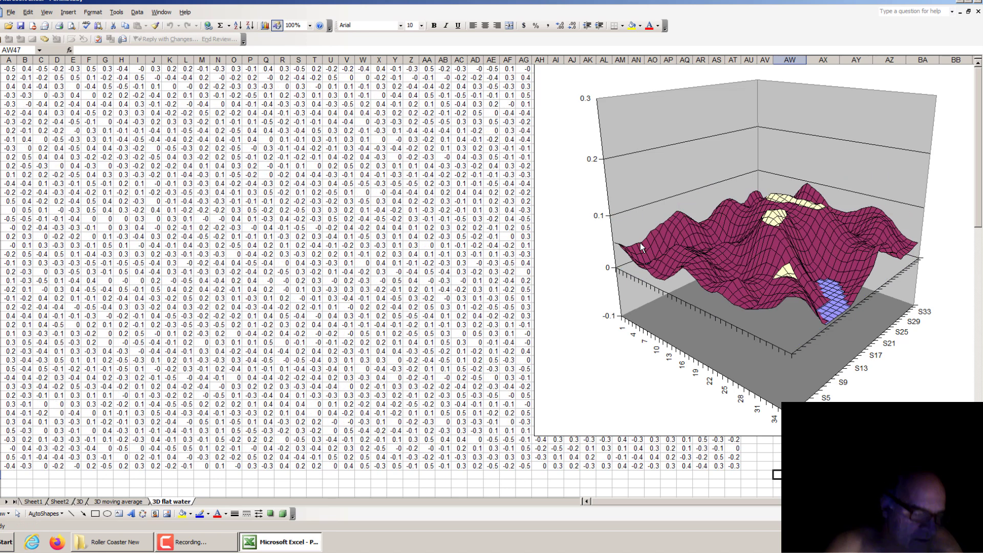